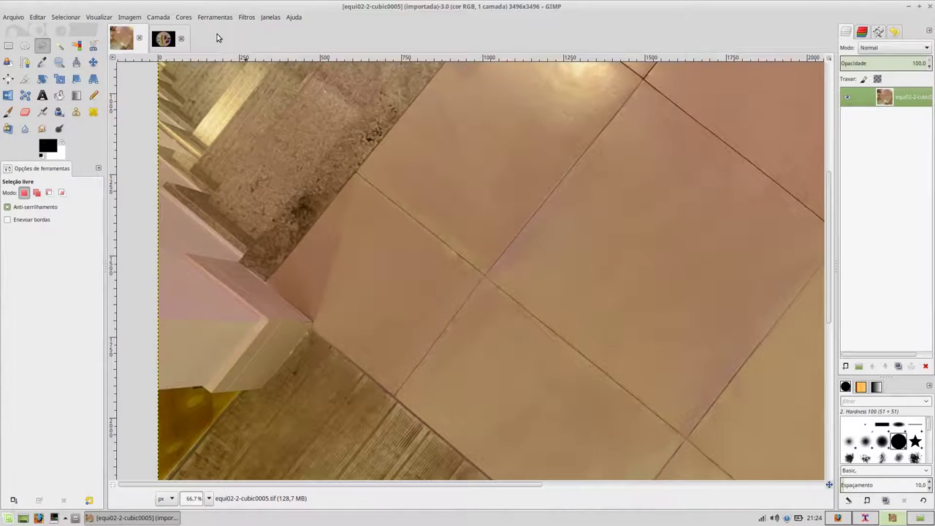
- Zoom to 150% and centre the view on the crossing of the two grout joints
key("ctrl")
scroll(497, 314, "up", 2)
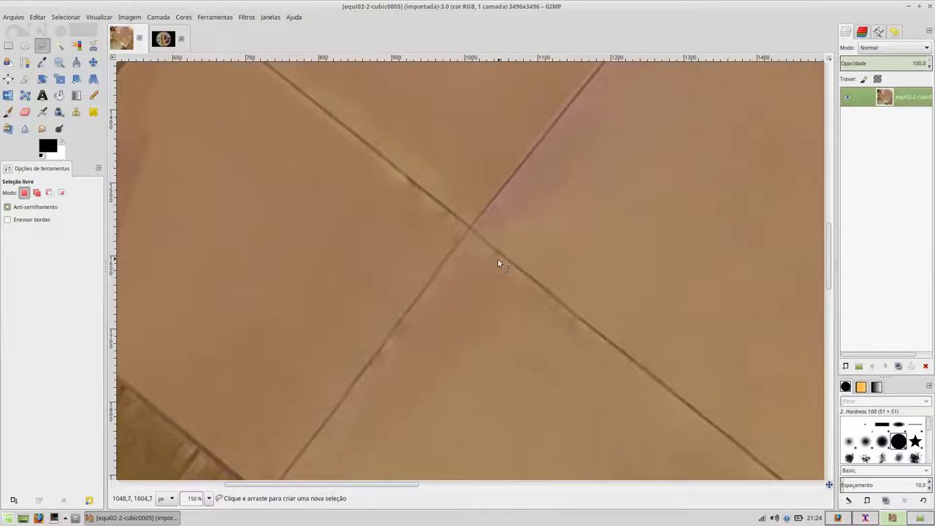
left_click_drag(495, 261, 488, 318)
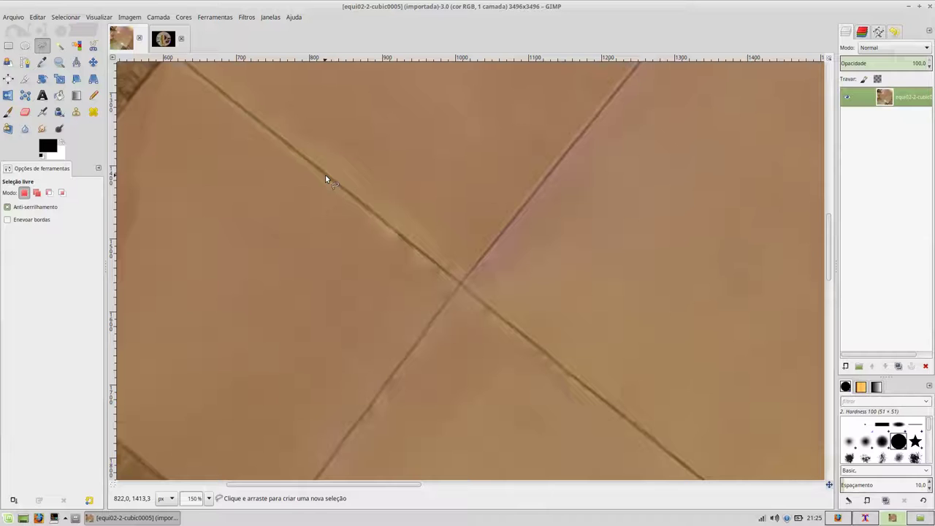
- Select the Heal tool, enlarge its brush to 53, and set a sampling source near the joint
left_click(94, 112)
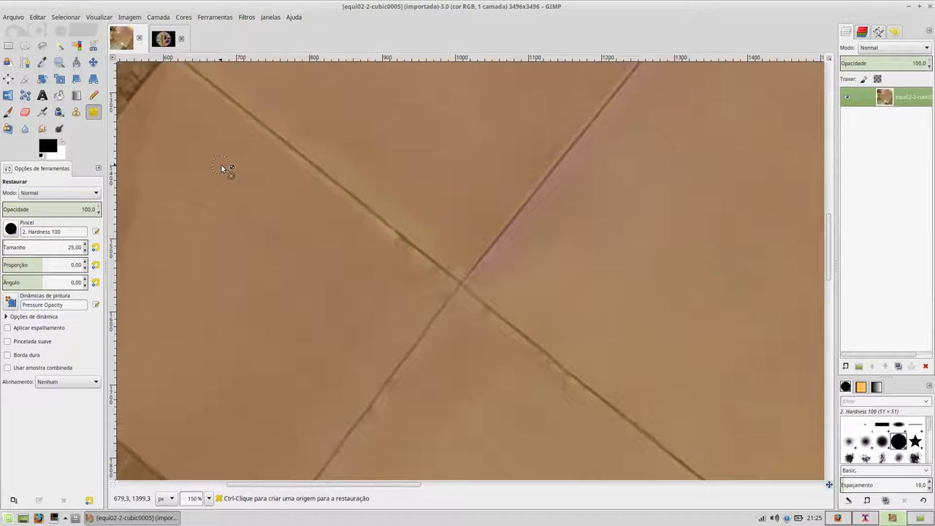
key("bracketright")
key("bracketright")
key("bracketright")
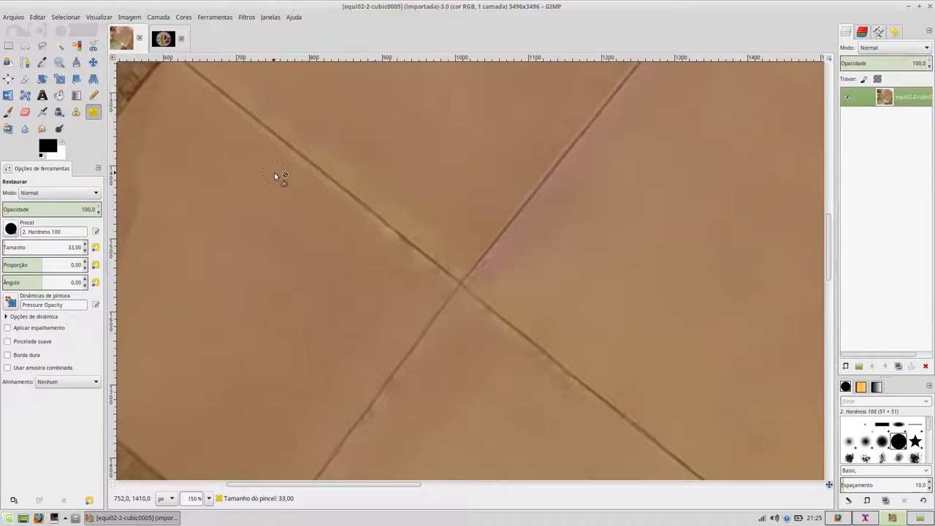
key("bracketright")
left_click(326, 176, "ctrl")
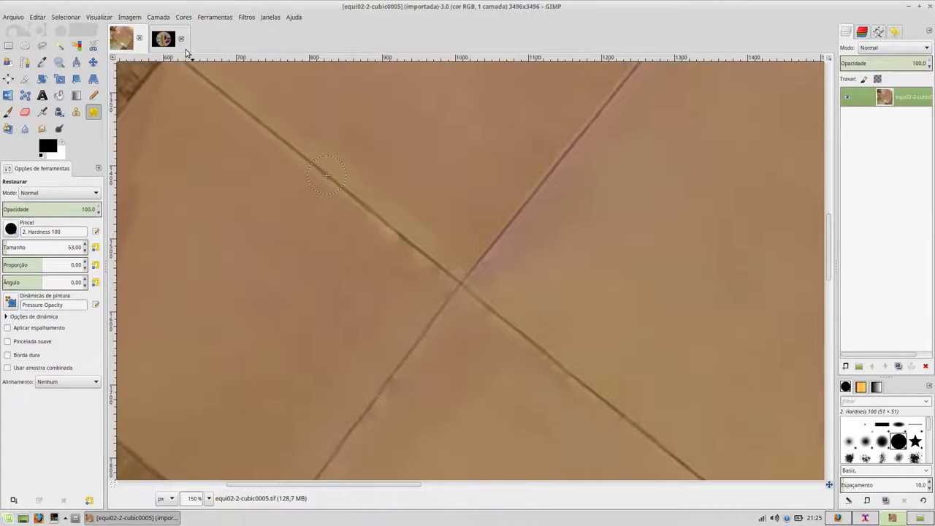
scroll(375, 231, "down", 1)
scroll(375, 231, "down", 1)
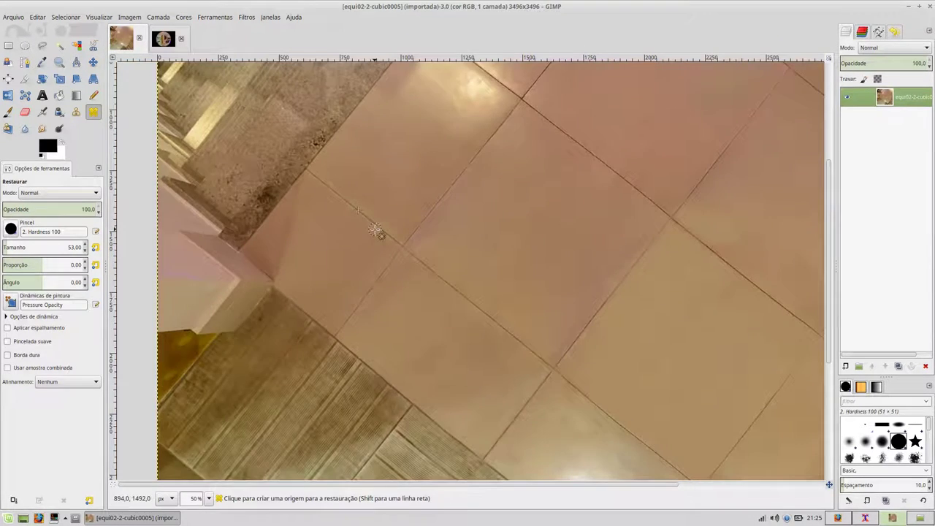
scroll(374, 231, "down", 2)
mouse_move(360, 219)
left_mouse_down()
mouse_move(415, 266)
mouse_move(431, 265)
left_mouse_up()
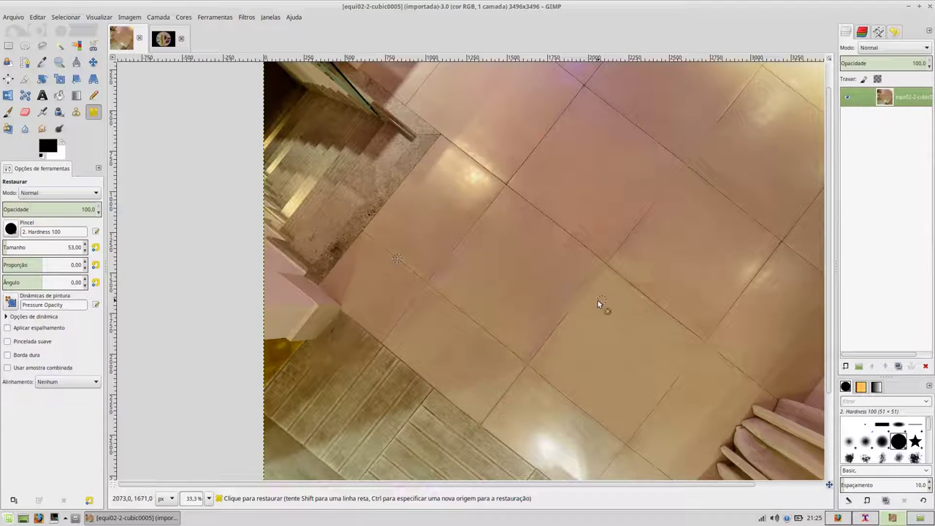
left_click(166, 40)
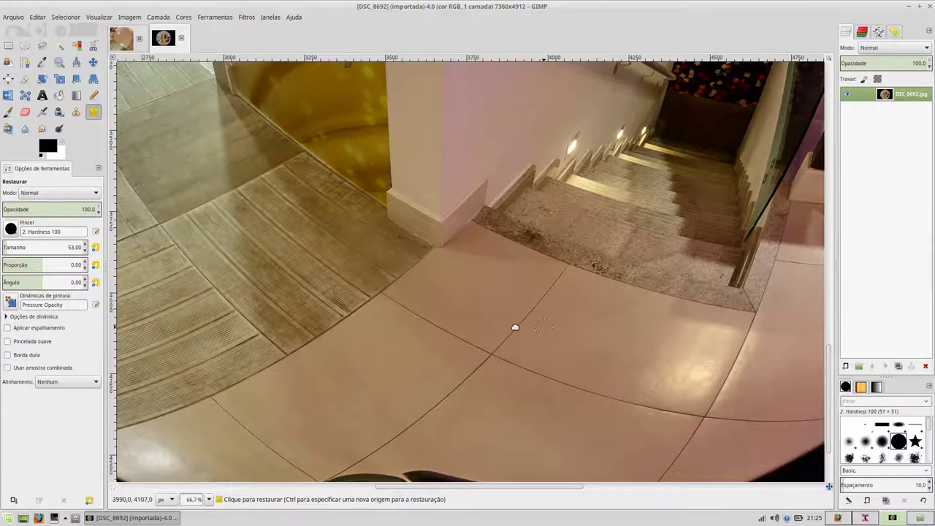
scroll(512, 328, "up", 1)
scroll(458, 358, "up", 2)
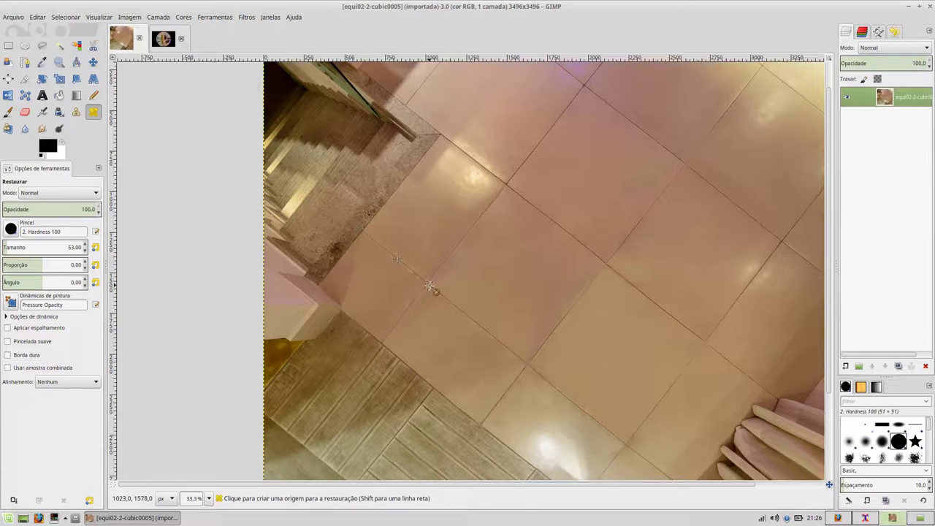
scroll(429, 286, "up", 3)
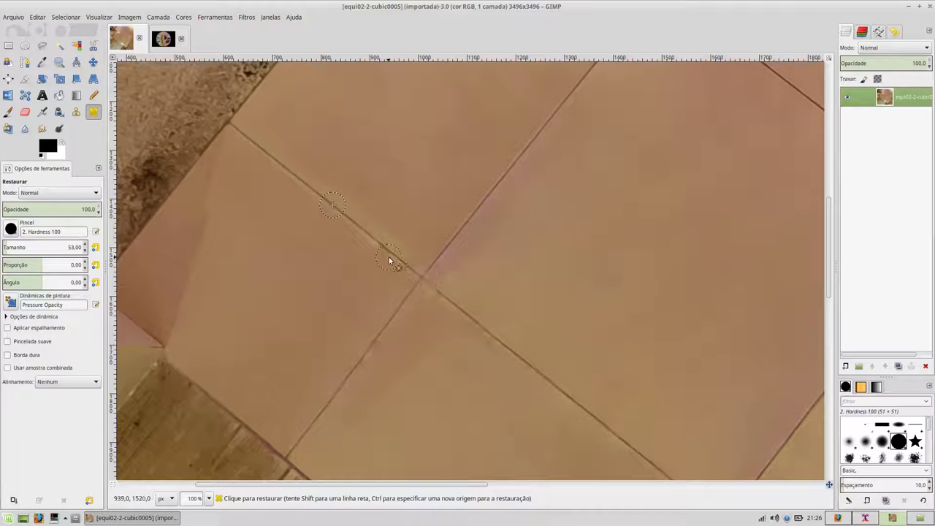
- Zoom to 200% on the crossing and adjust the Heal brush size to 61
scroll(389, 256, "up", 2, "ctrl")
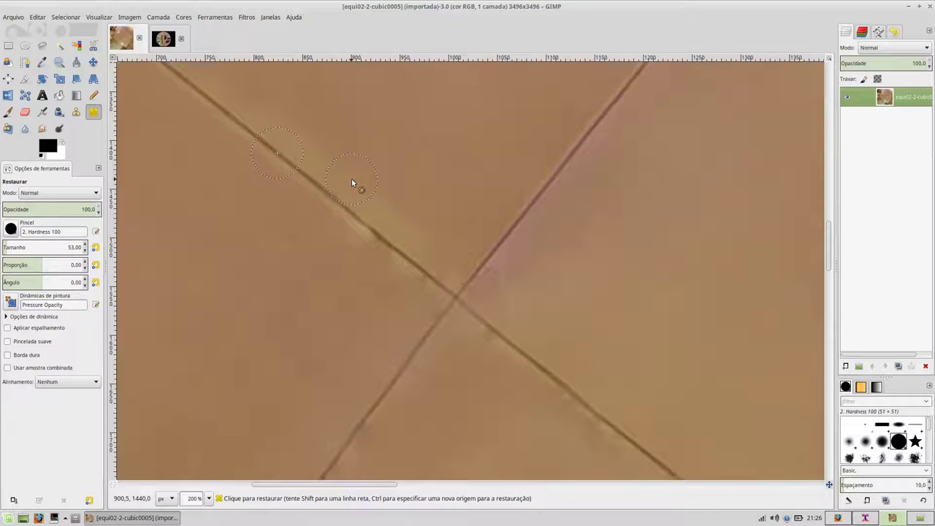
key("bracketright")
key("bracketright")
key("bracketright")
key("bracketright")
key("bracketright")
key("bracketright")
key("bracketright")
key("bracketright")
key("bracketright")
key("bracketright")
key("bracketright")
key("bracketright")
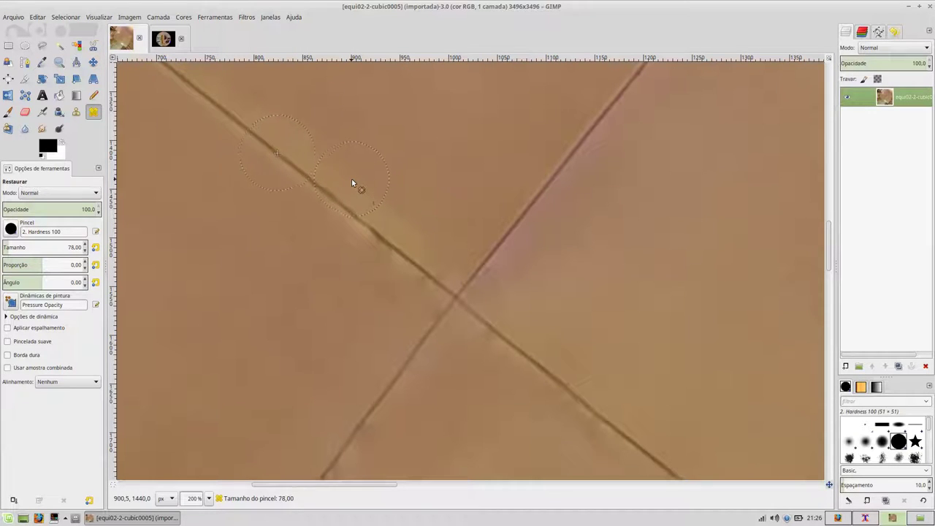
key("bracketleft")
key("bracketleft")
key("bracketleft")
key("bracketleft")
key("bracketleft")
key("bracketleft")
key("bracketleft")
key("bracketleft")
key("bracketleft")
key("bracketleft")
key("bracketleft")
key("bracketleft")
key("bracketleft")
key("bracketleft")
key("bracketleft")
key("bracketright")
key("bracketright")
key("bracketright")
key("bracketright")
key("bracketright")
key("bracketright")
key("bracketright")
key("bracketright")
key("bracketright")
key("bracketright")
key("bracketright")
key("bracketright")
key("bracketright")
key("bracketright")
key("bracketright")
key("bracketright")
key("bracketright")
key("bracketright")
key("bracketright")
key("bracketright")
key("bracketright")
key("bracketright")
key("bracketleft")
key("bracketleft")
key("bracketleft")
key("bracketleft")
key("bracketleft")
key("bracketleft")
key("bracketleft")
left_click(326, 195, "ctrl")
left_click(240, 124, "ctrl")
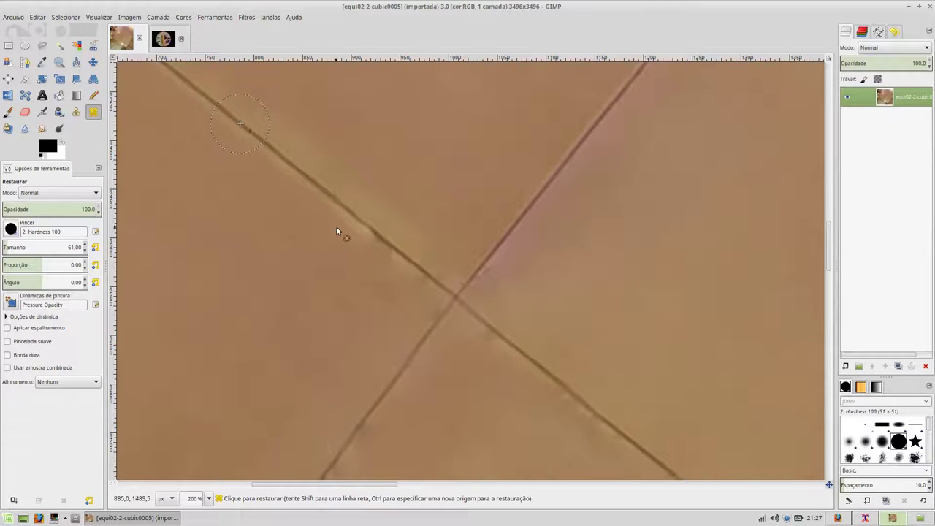
left_click(258, 260, "ctrl")
left_click(267, 334, "ctrl")
left_click_drag(327, 195, 403, 261)
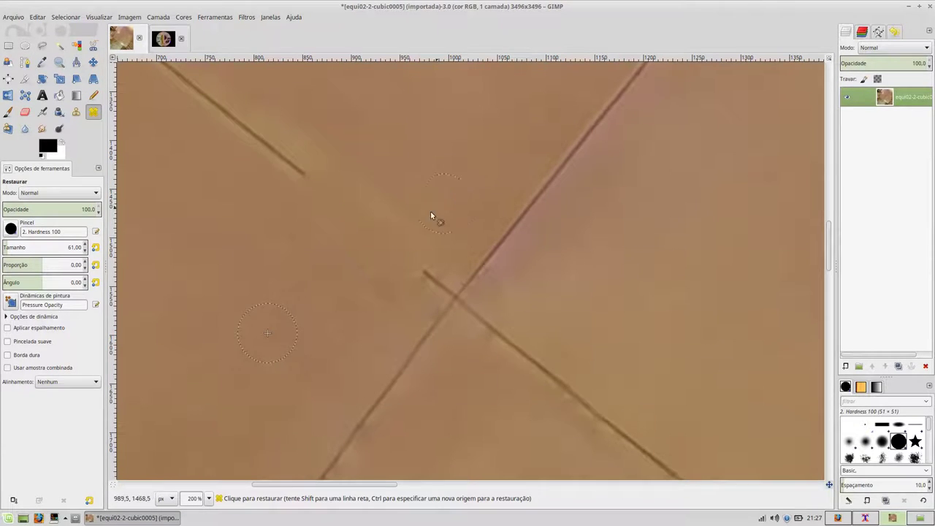
key("ctrl+z")
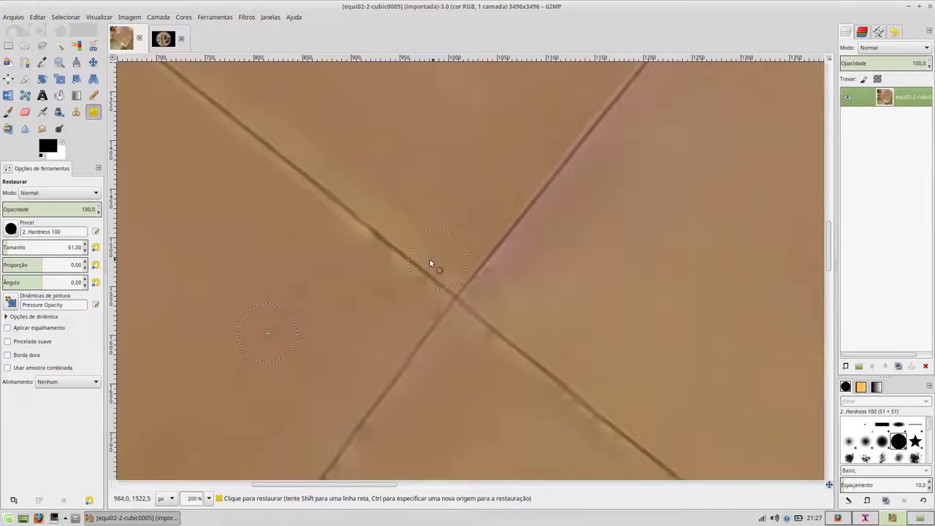
key("ctrl")
left_click(217, 105, "ctrl")
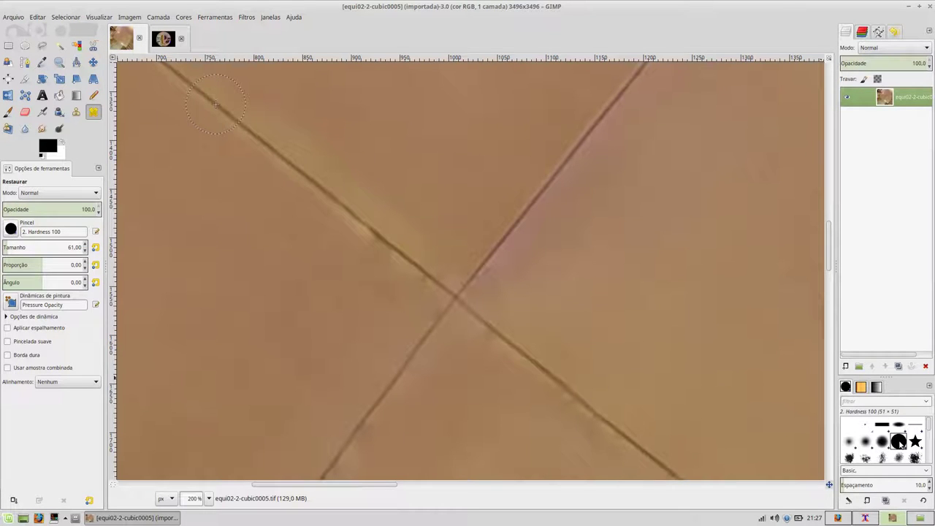
left_click(883, 443)
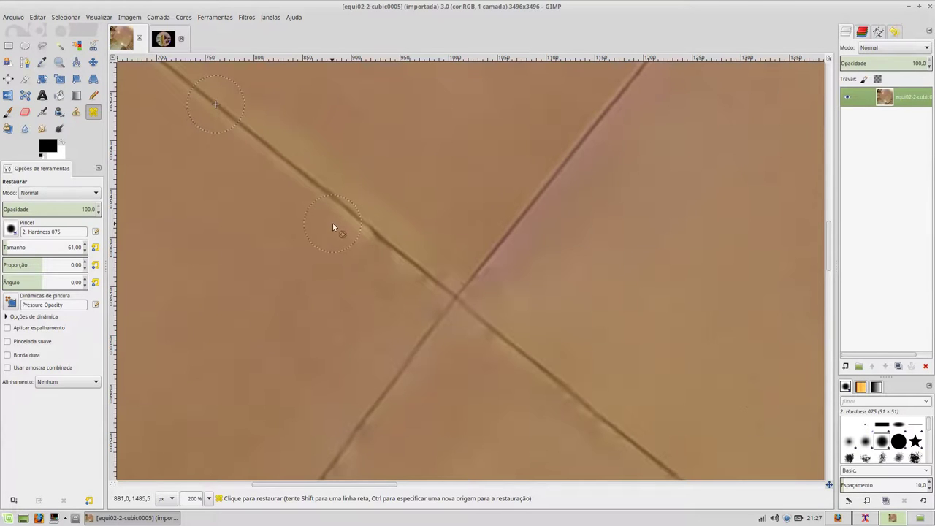
- At 300% zoom, undo a trial spot heal, then heal along the diagonal grout line toward the crossing
scroll(337, 218, "up", 1, "ctrl")
scroll(329, 208, "up", 1, "ctrl")
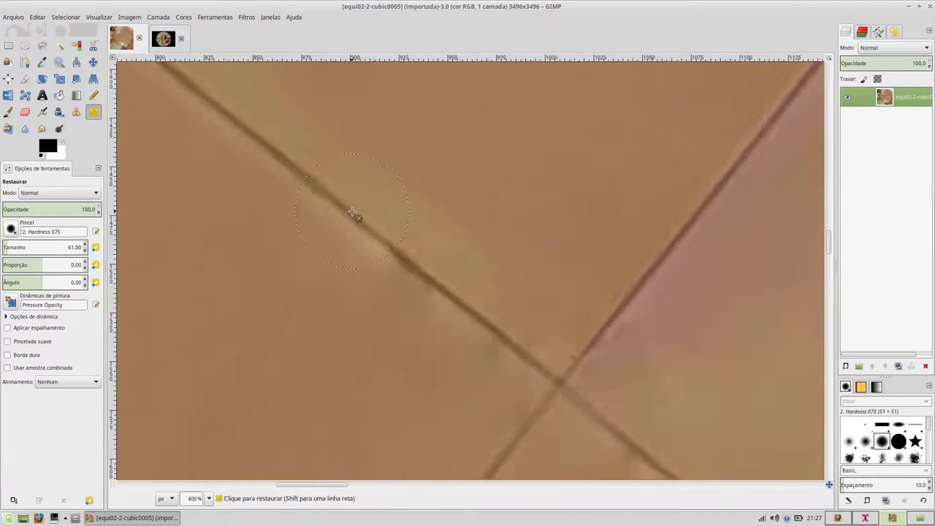
scroll(316, 191, "up", 1, "ctrl")
scroll(309, 183, "down", 1, "ctrl")
scroll(322, 192, "down", 1, "ctrl")
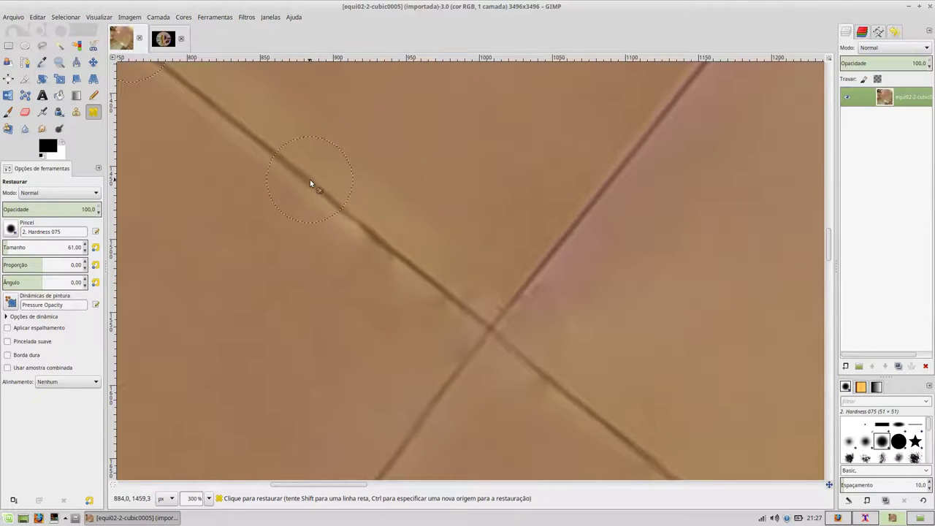
left_click(307, 180)
key("ctrl")
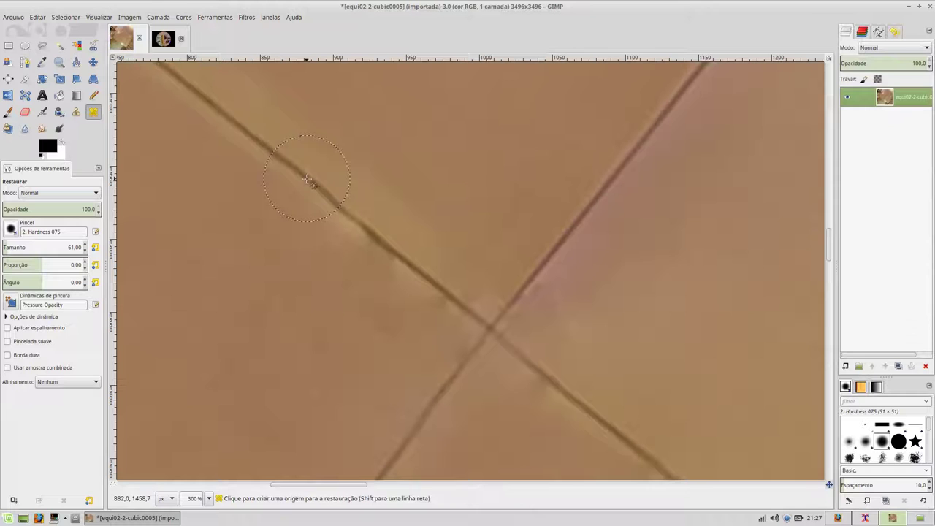
key("ctrl+z")
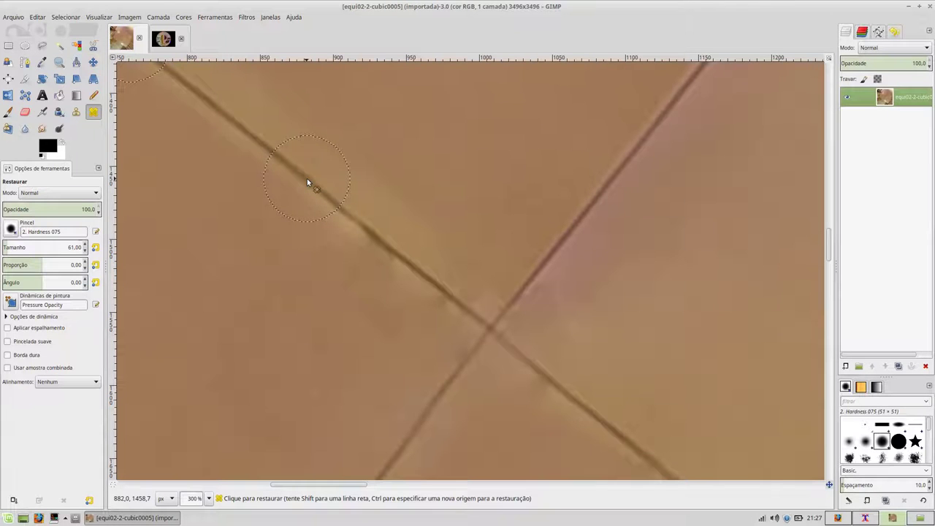
left_click_drag(307, 184, 386, 253)
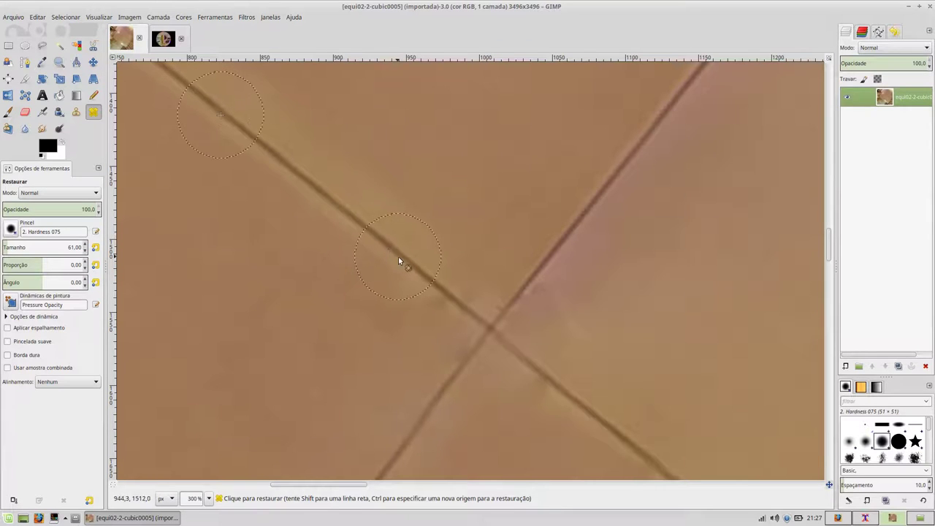
left_click_drag(386, 252, 449, 294)
- Heal a spot and a long stroke along the diagonal grout line
scroll(486, 299, "down", 1, "ctrl")
scroll(486, 298, "down", 2, "ctrl")
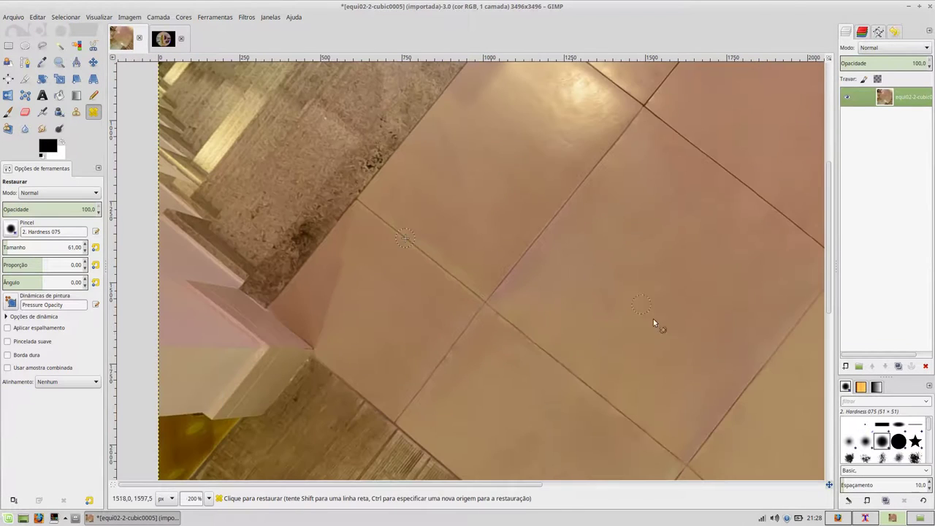
scroll(488, 355, "up", 2, "ctrl")
scroll(521, 354, "up", 1, "ctrl")
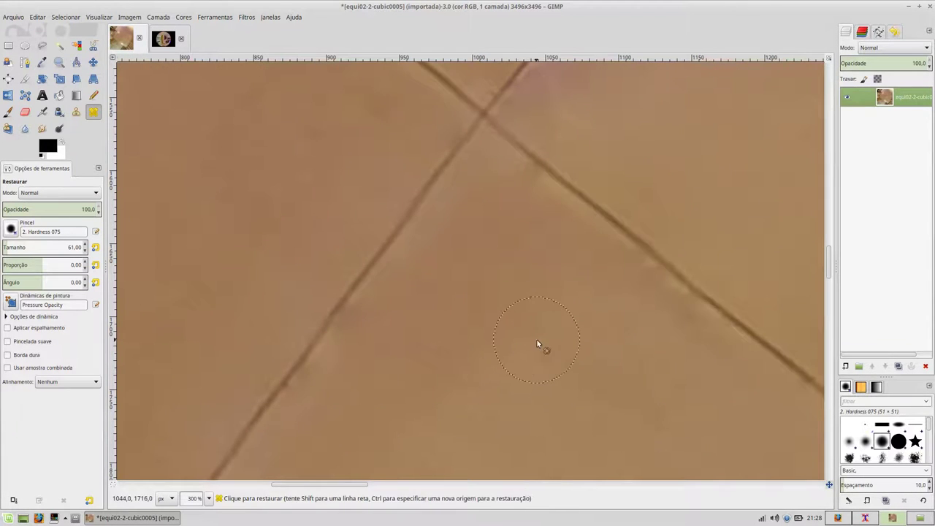
scroll(537, 340, "right", 2)
scroll(366, 363, "right", 2)
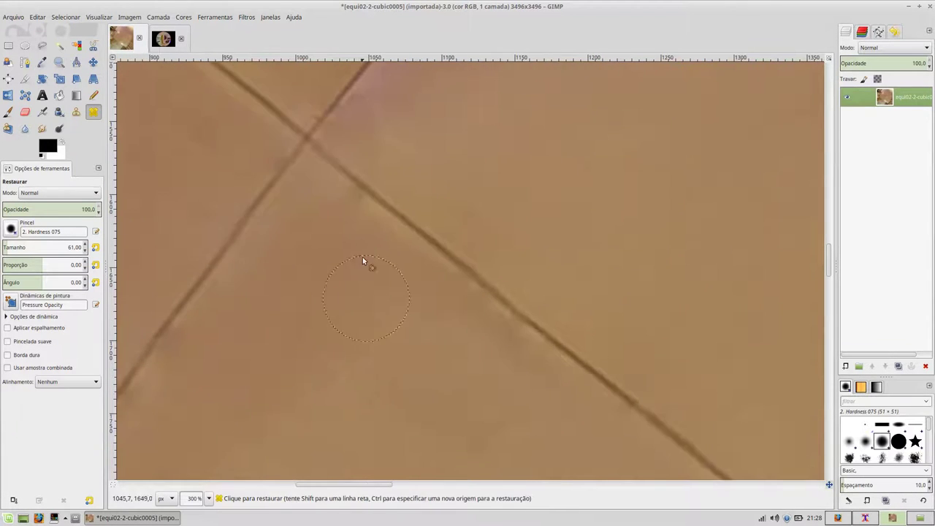
left_click(343, 172)
mouse_move(366, 190)
left_mouse_down()
mouse_move(579, 358)
mouse_move(596, 358)
left_mouse_up()
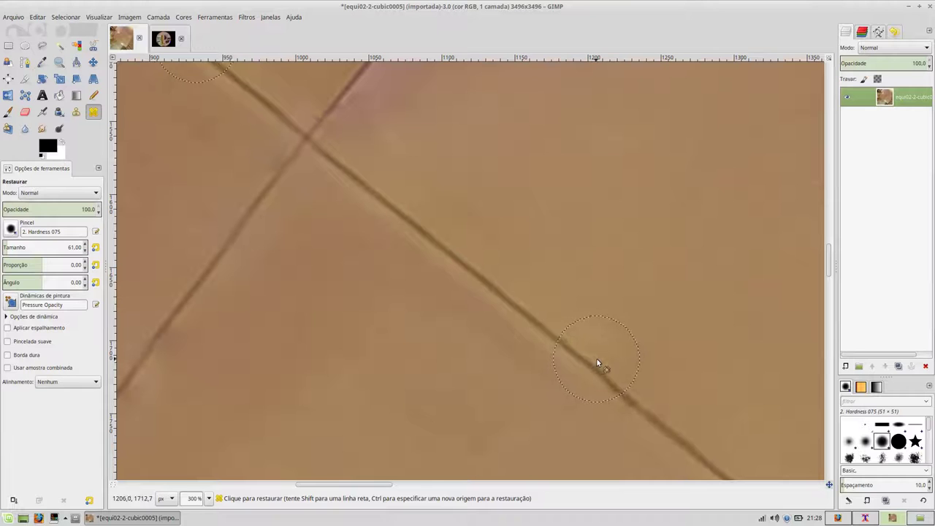
- Pan and zoom to bring another stretch of the grout line into view
scroll(596, 356, "down", 1)
scroll(585, 343, "down", 1)
scroll(574, 331, "down", 2)
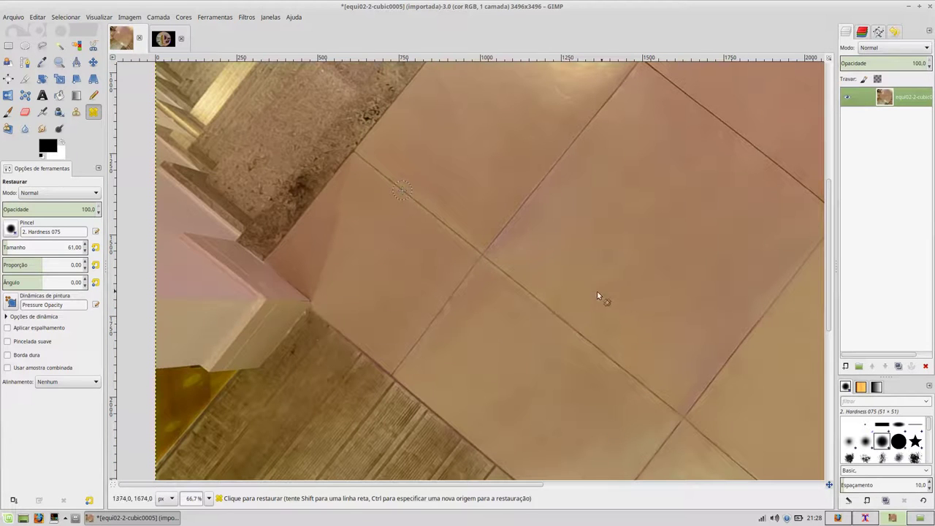
scroll(550, 310, "up", 1)
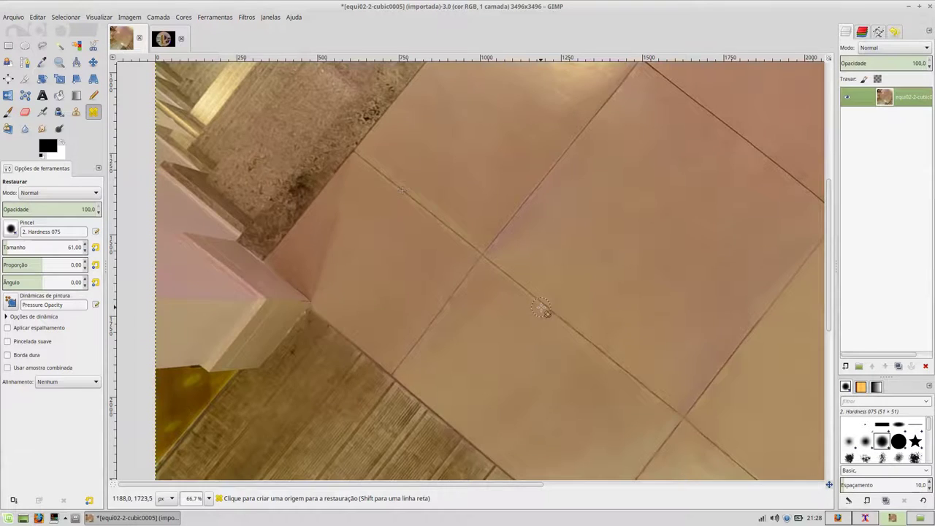
scroll(545, 311, "up", 3)
left_click_drag(541, 323, 417, 223)
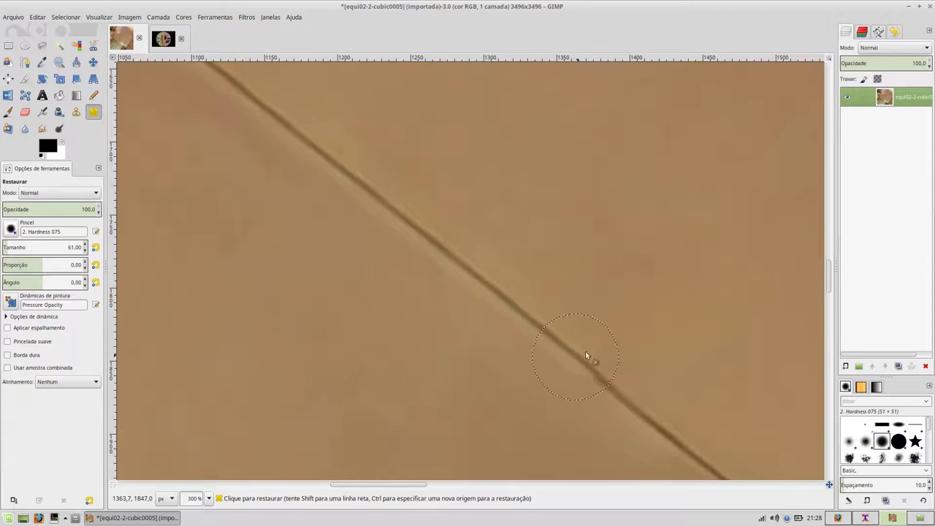
scroll(654, 341, "down", 2)
- Set a healing source beside the grout line and centre the view on the crossing
scroll(665, 356, "down", 3)
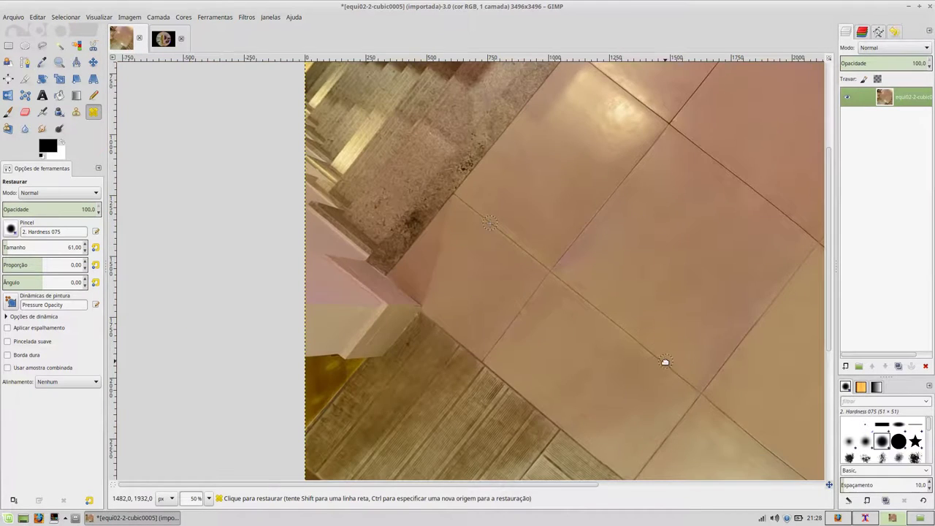
scroll(522, 299, "up", 2)
scroll(522, 317, "up", 1)
scroll(521, 315, "up", 2)
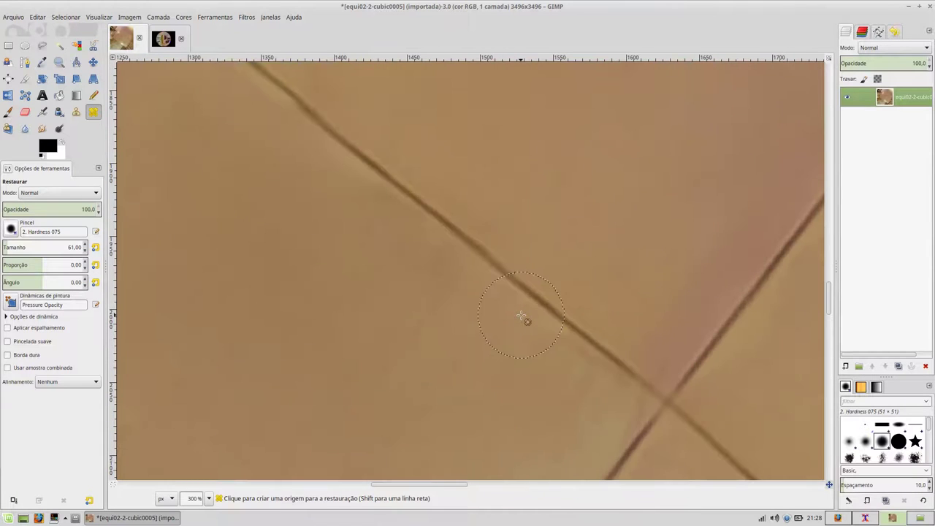
left_click(486, 292, "ctrl")
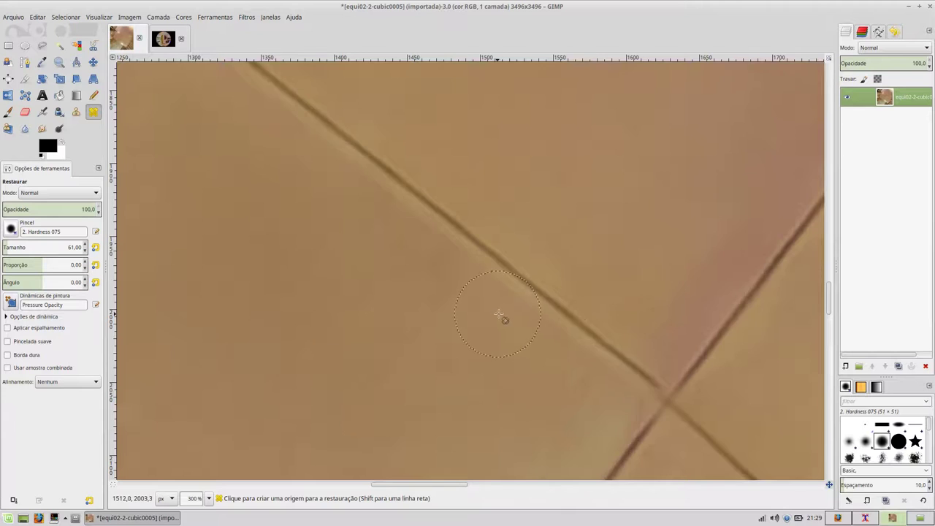
scroll(501, 318, "down", 3)
scroll(541, 285, "down", 2)
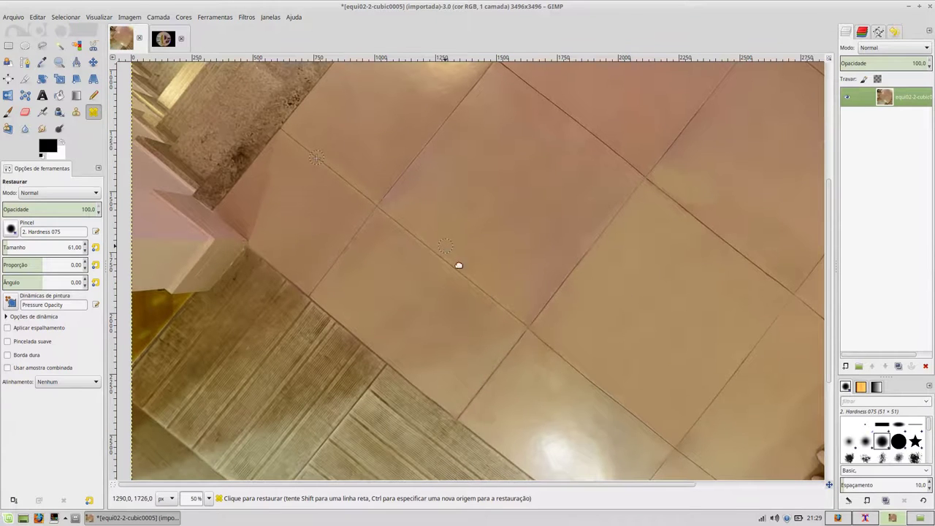
left_click_drag(447, 255, 541, 327)
scroll(505, 276, "up", 4)
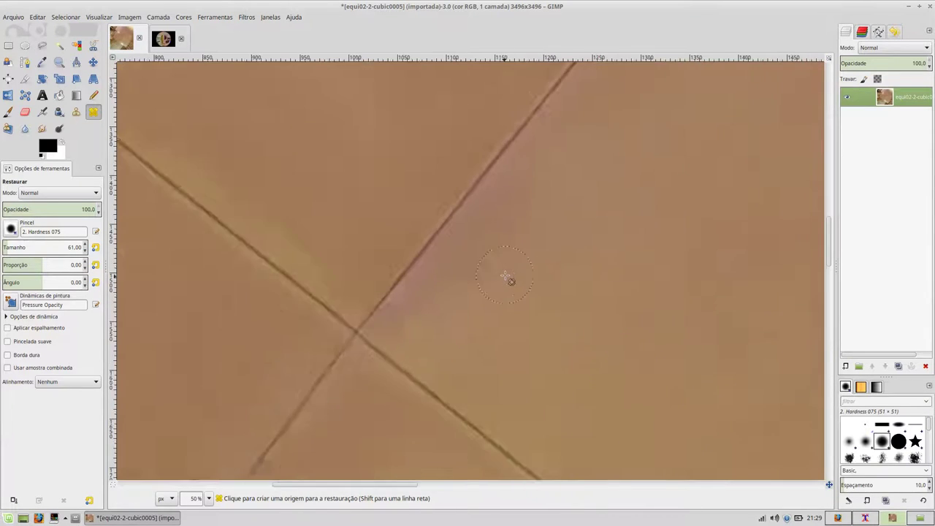
scroll(456, 285, "up", 1)
scroll(454, 287, "down", 2)
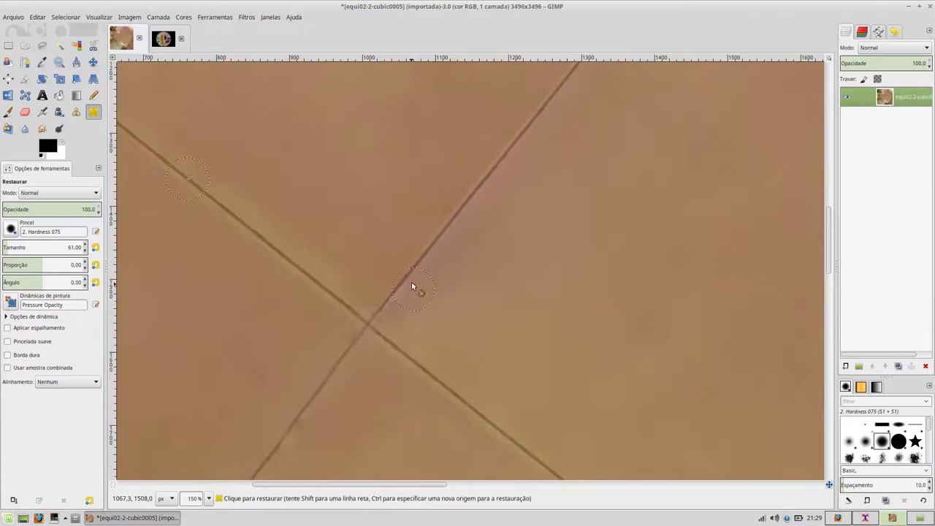
scroll(438, 256, "up", 3)
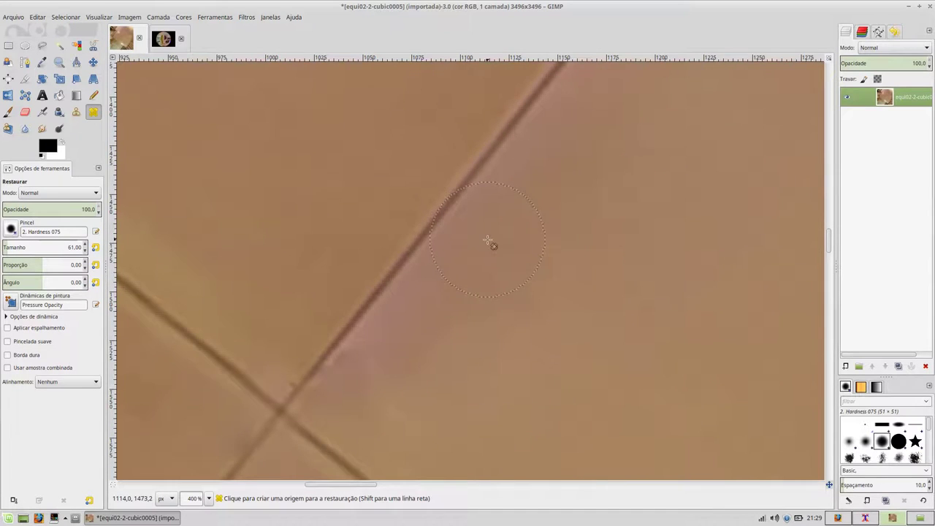
scroll(490, 241, "down", 1)
- Pick a new source, shrink the Heal brush to 25, and heal the thin line toward the crossing
left_click(479, 193, "ctrl")
scroll(395, 323, "up", 1)
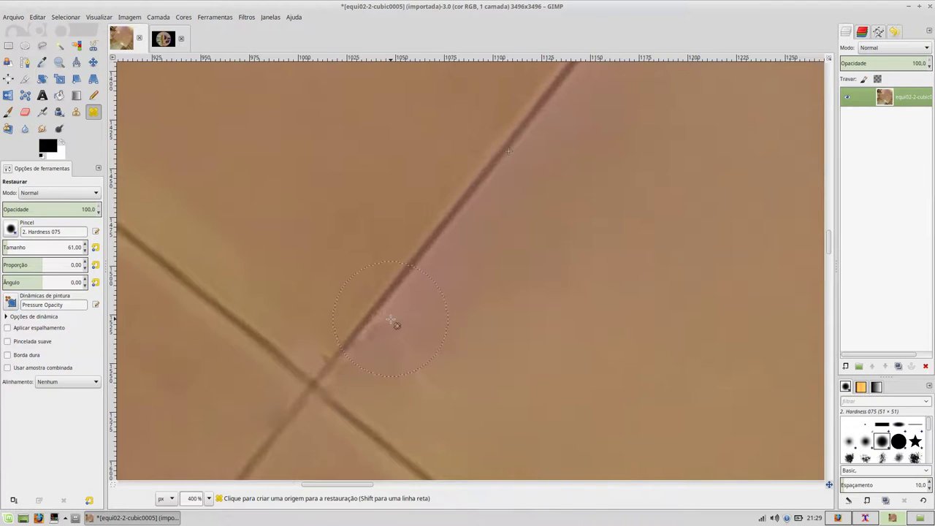
scroll(393, 323, "up", 1)
key("bracketleft")
key("bracketleft")
key("bracketleft")
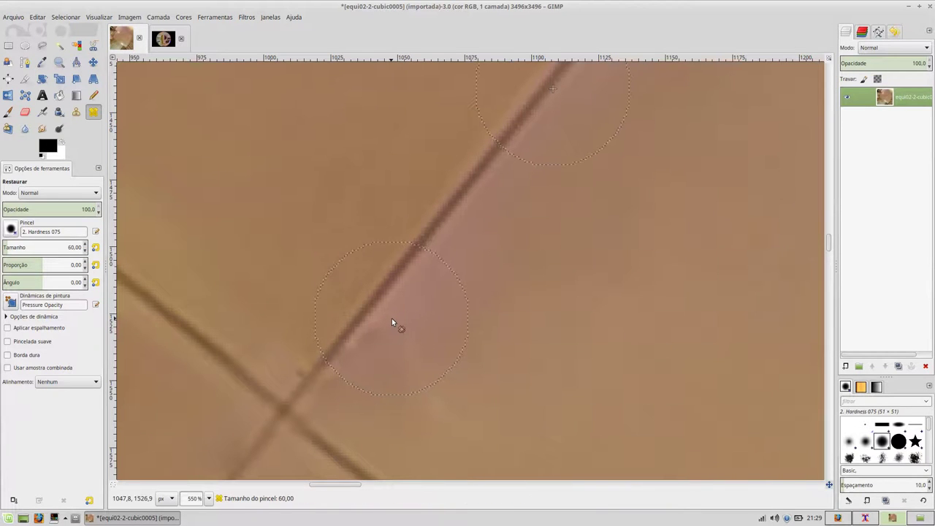
key("bracketleft")
key("bracketleft")
key("bracketleft")
left_click_drag(396, 286, 311, 374)
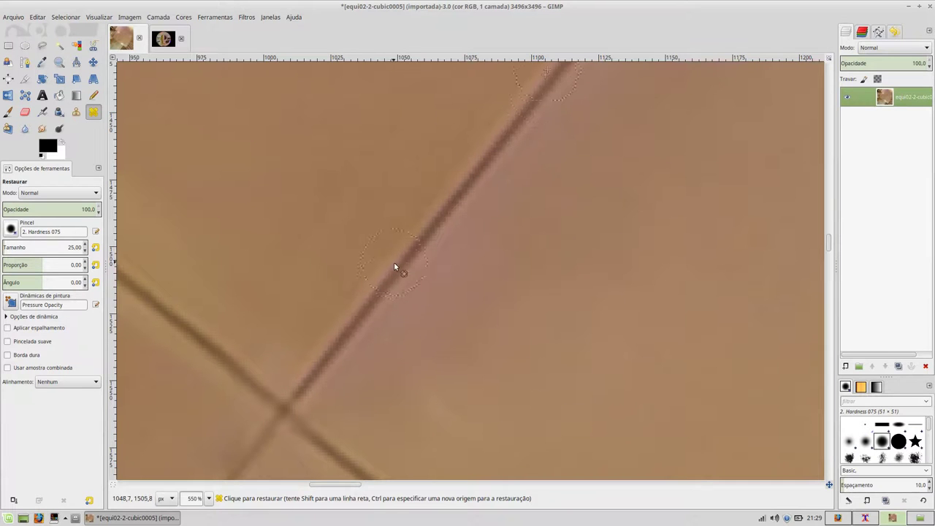
left_click_drag(313, 375, 324, 379)
- Zoom in below the crossing and heal a patch of the grout line there
scroll(415, 373, "down", 2, "ctrl")
scroll(417, 374, "down", 1, "ctrl")
scroll(424, 383, "down", 1, "ctrl")
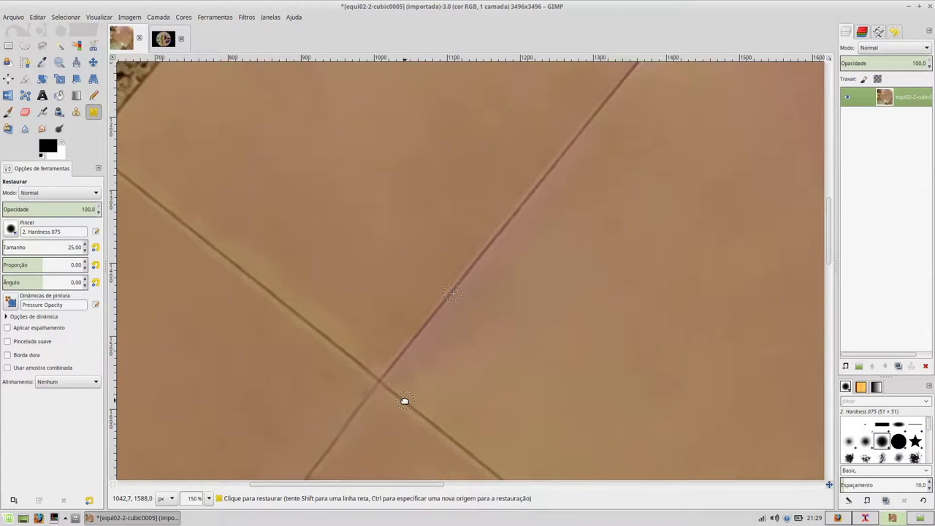
left_click_drag(405, 401, 440, 317)
key("ctrl")
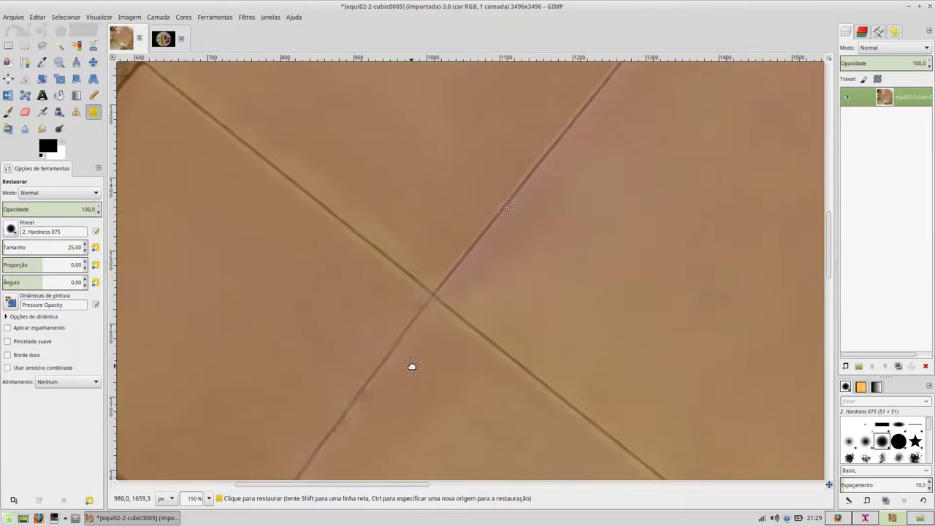
left_click_drag(410, 367, 494, 297)
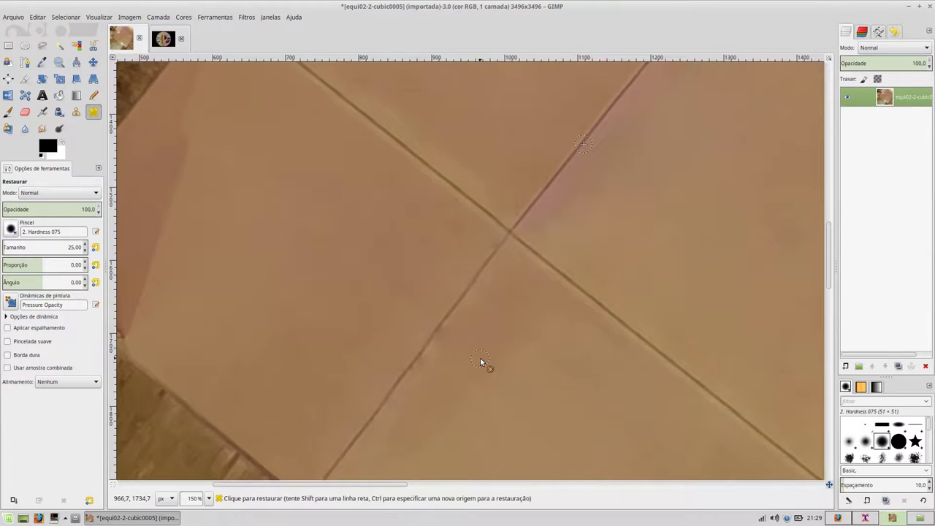
scroll(495, 297, "up", 2)
scroll(503, 294, "up", 1)
scroll(504, 293, "up", 2)
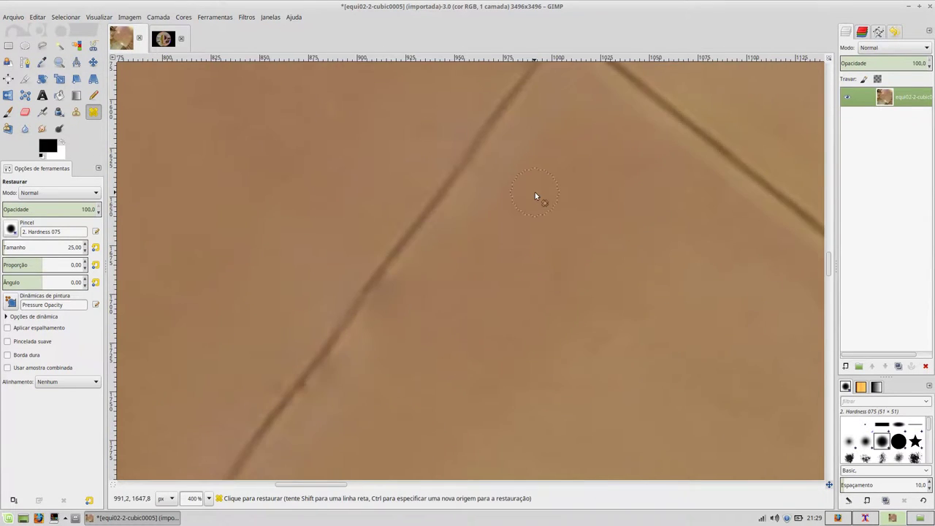
scroll(523, 232, "up", 1)
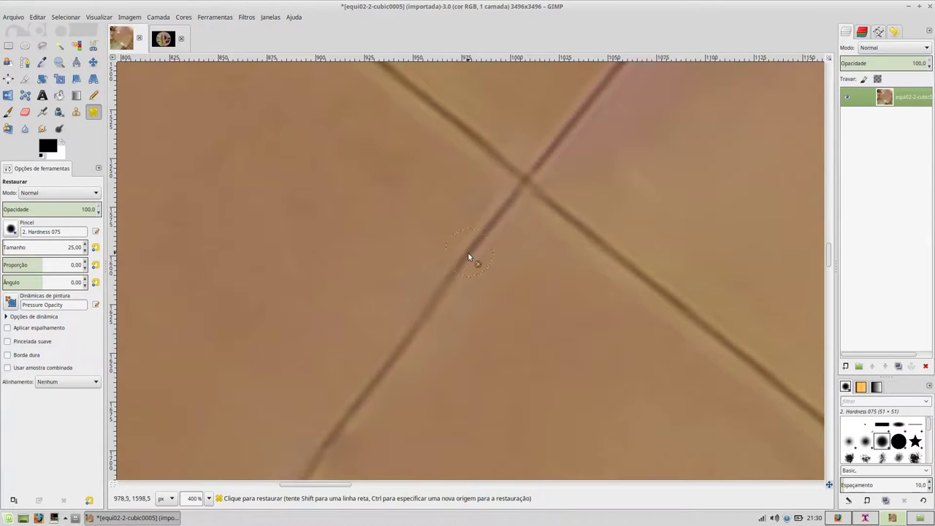
left_click(360, 402)
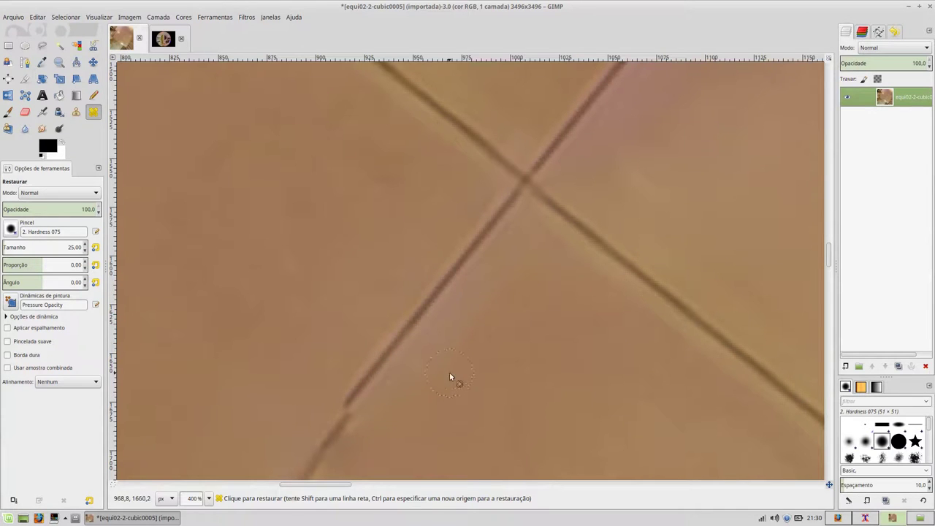
- Heal across the gap so the upper grout segment joins the lower one
left_click_drag(451, 391, 500, 212)
left_click_drag(428, 291, 621, 227)
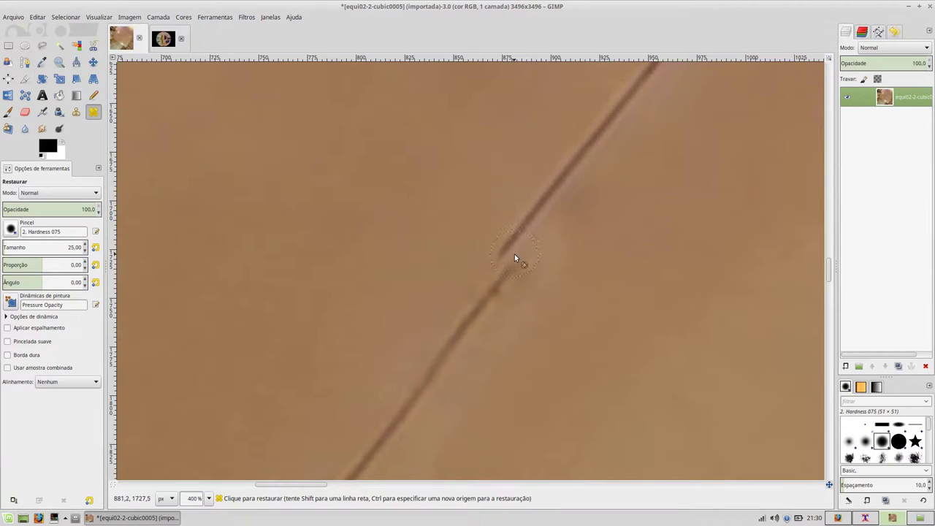
left_click_drag(595, 173, 490, 263)
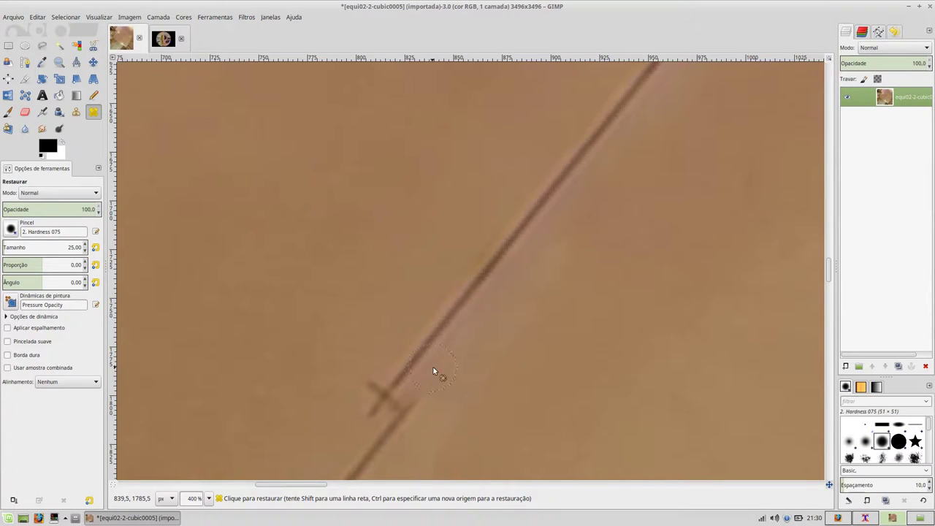
scroll(420, 402, "down", 4, "ctrl")
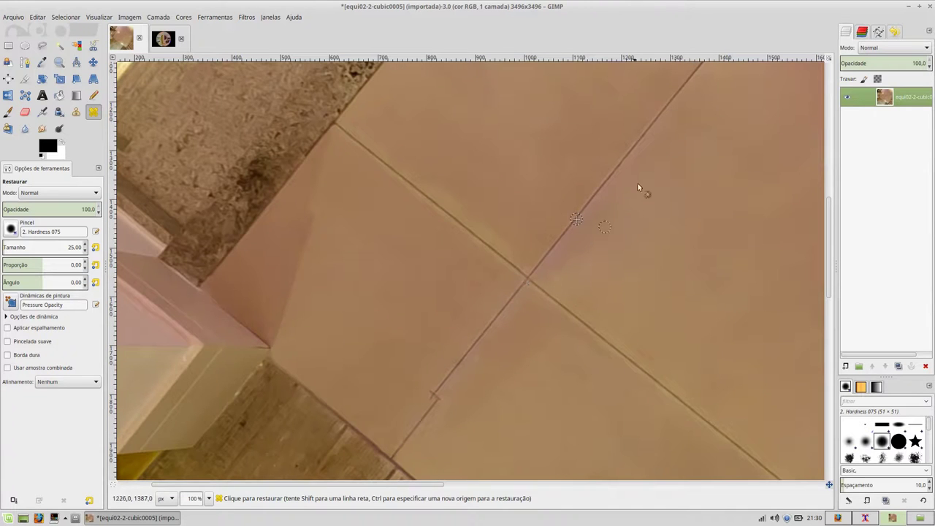
- Set a clean heal source and extend the broken grout joint down-left across its gap
scroll(638, 153, "up", 3, "ctrl")
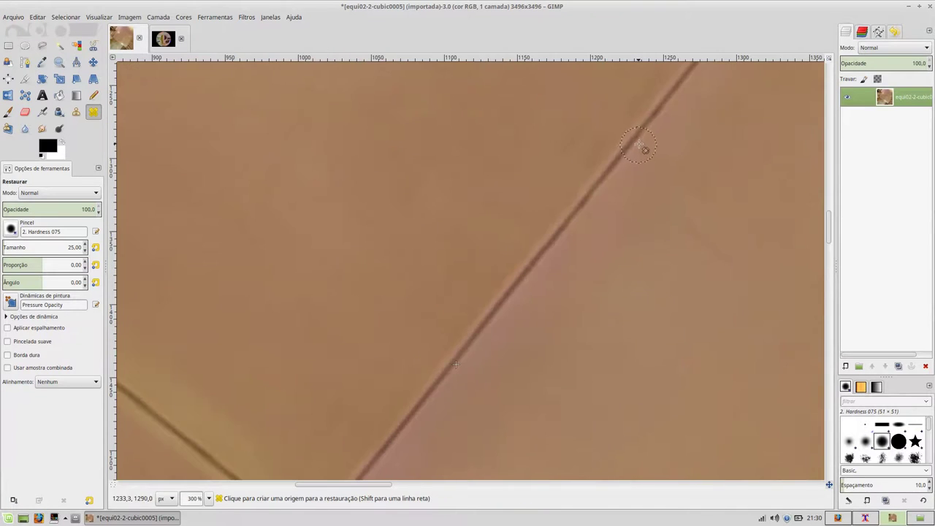
left_click(640, 143, "ctrl")
scroll(439, 329, "down", 3)
scroll(407, 346, "down", 2)
scroll(453, 292, "down", 3)
scroll(453, 292, "left", 5)
scroll(548, 270, "left", 3)
scroll(541, 322, "down", 5)
scroll(540, 322, "left", 5)
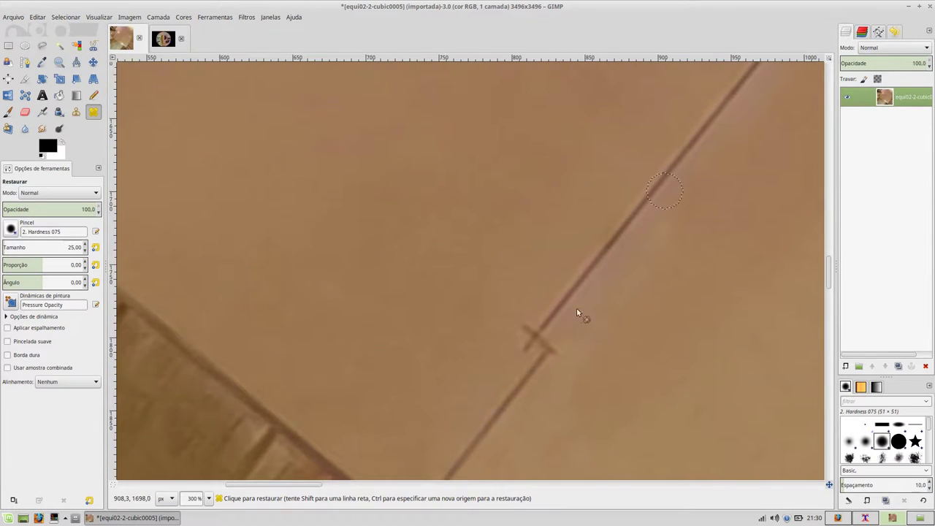
left_click_drag(565, 358, 606, 296)
left_click_drag(604, 337, 609, 303)
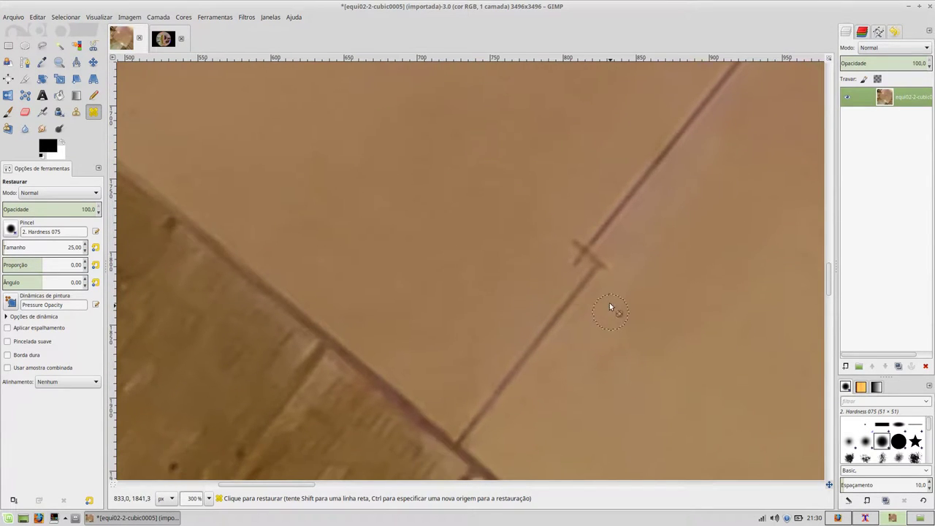
scroll(590, 256, "up", 1)
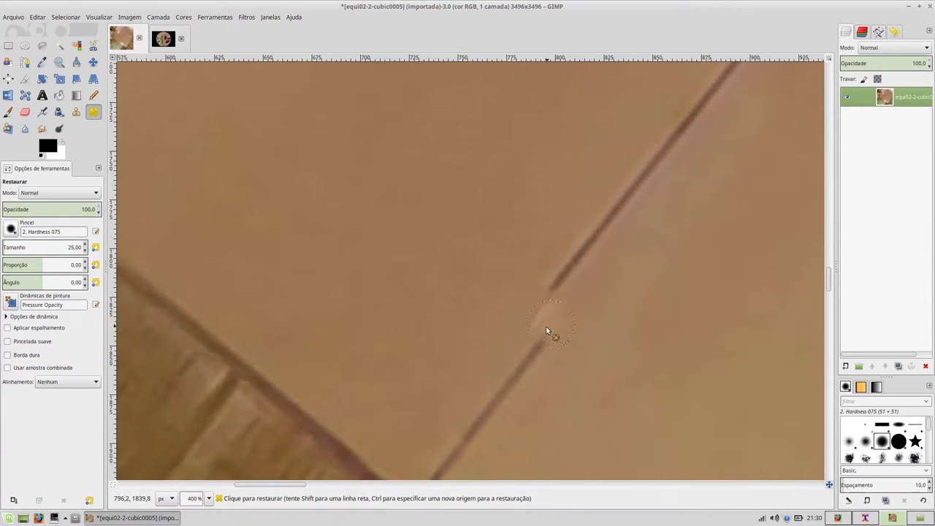
left_click_drag(547, 307, 487, 356)
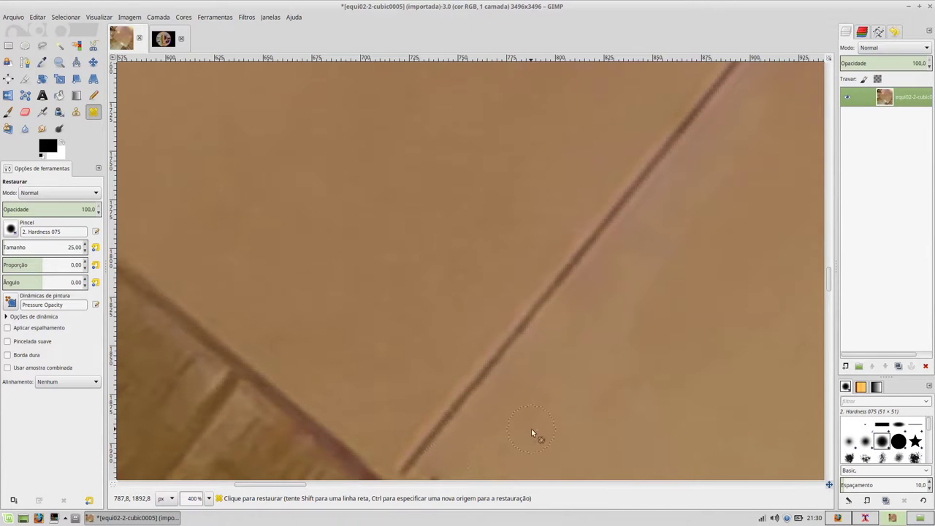
- Retouch the joint where it meets the wooden floor edge, resampling sources along the joint
left_click_drag(534, 358, 542, 227)
left_click_drag(489, 356, 507, 221)
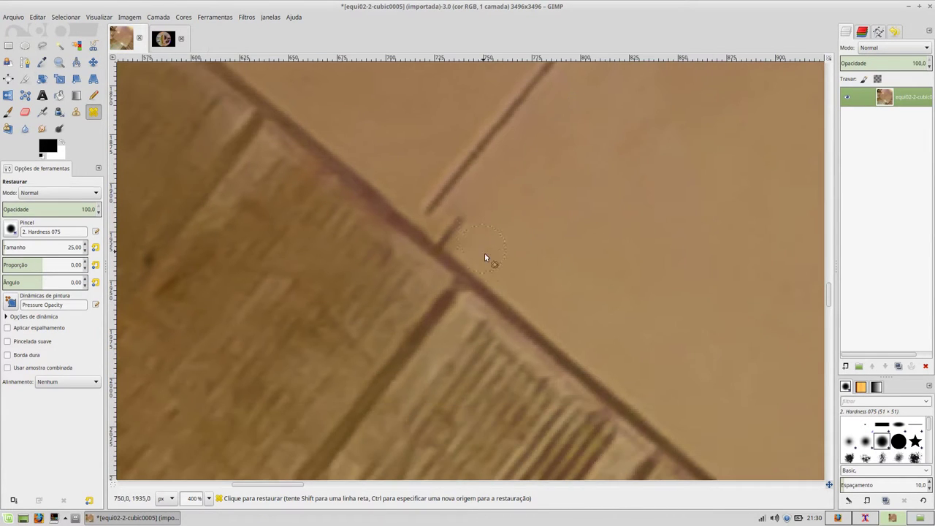
left_click(518, 315, "ctrl")
left_click(517, 314, "ctrl")
left_click(440, 251)
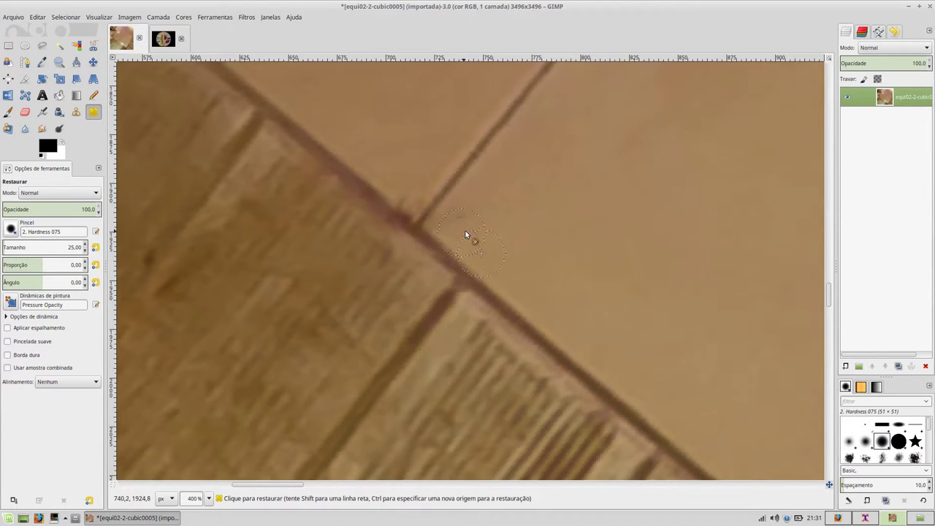
left_click(507, 299, "ctrl")
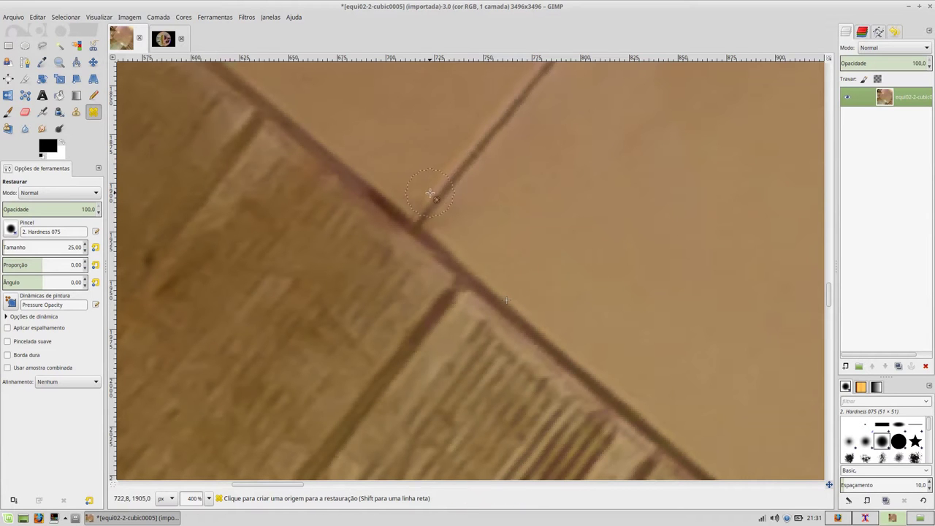
scroll(532, 249, "down", 2, "ctrl")
- Zoom out and pan to see more of the healed tile floor
scroll(578, 259, "down", 1, "ctrl")
left_click_drag(633, 227, 526, 324)
scroll(523, 273, "down", 1)
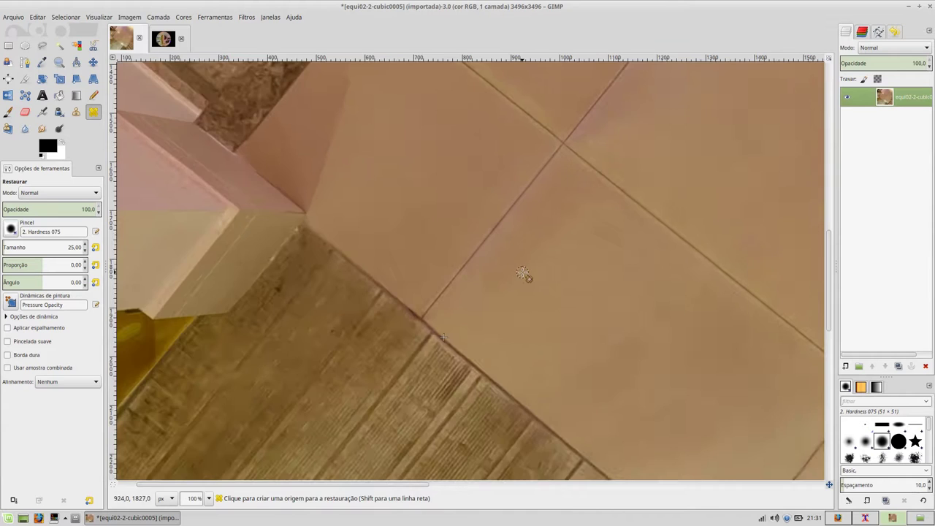
scroll(524, 273, "down", 1, "ctrl")
left_click_drag(609, 240, 516, 294)
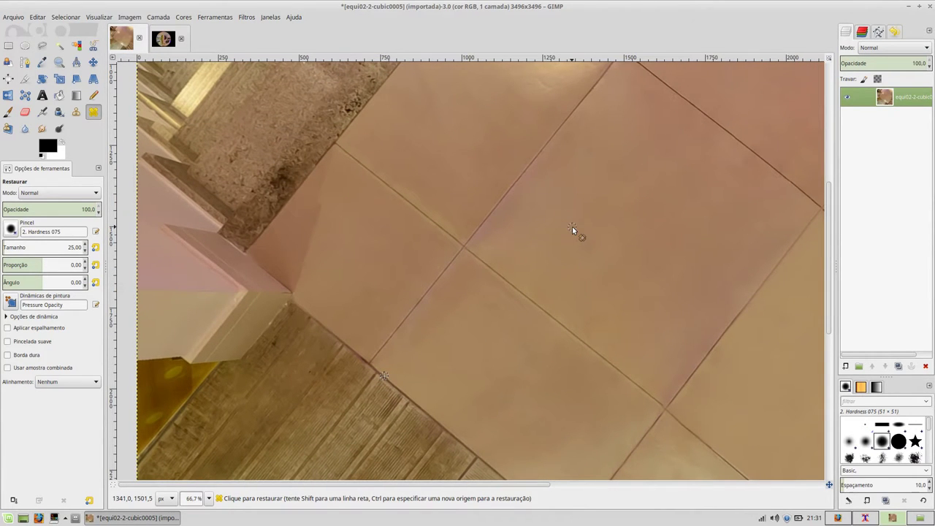
- Load equi02-2-cubic0005.tif as a new layer and hide it
key("ctrl")
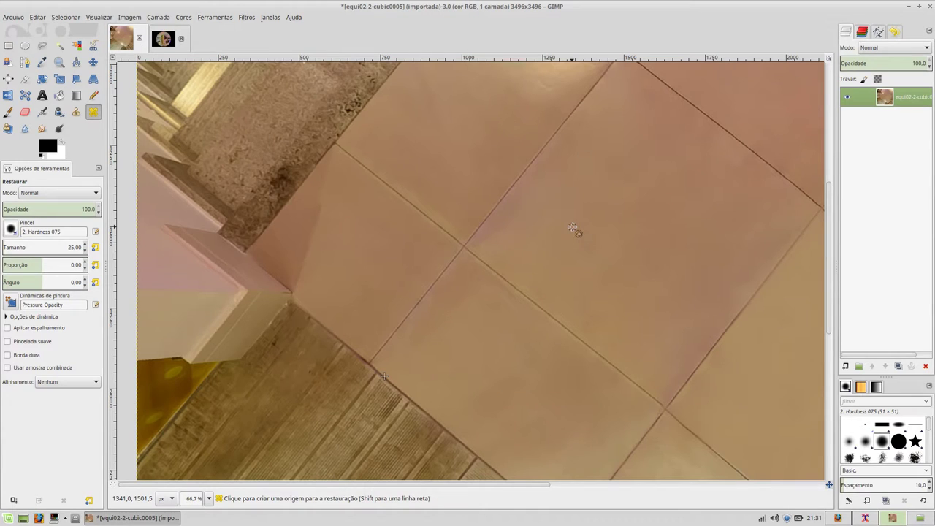
key("ctrl+o")
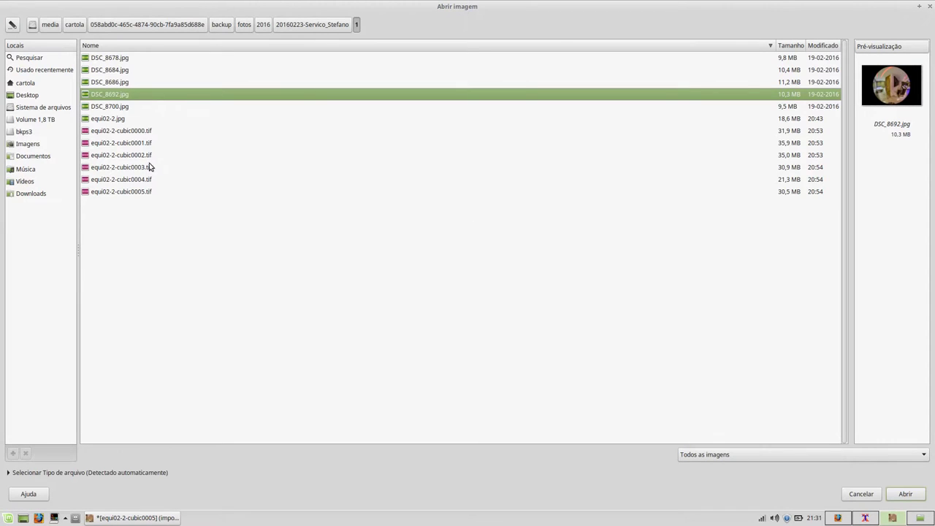
left_click(149, 193)
double_click(149, 193)
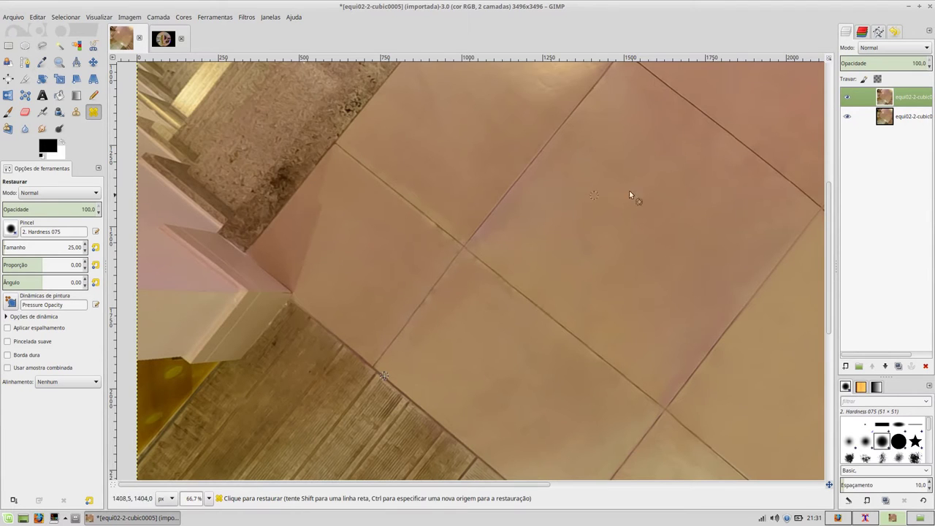
left_click(849, 97)
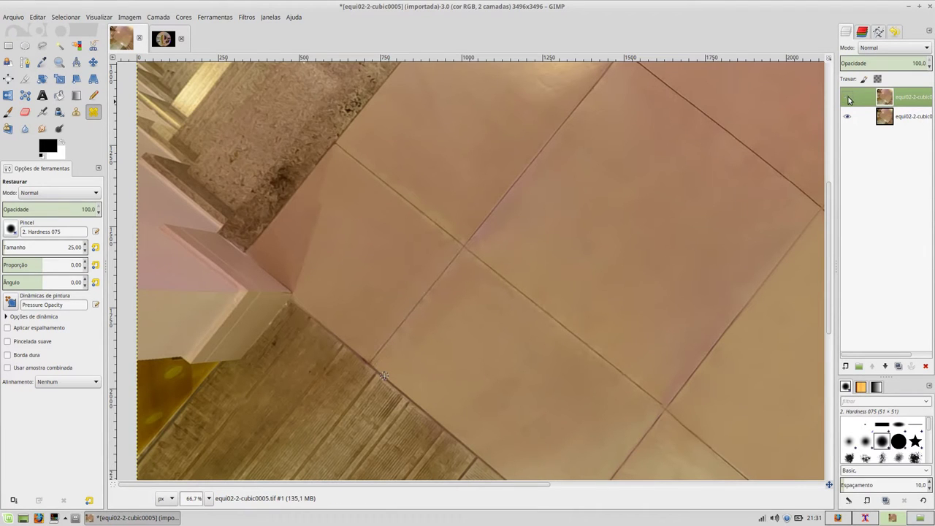
- Toggle the original layer to compare, inspect the healed joints, and zoom out to 33.3%
left_click(848, 97)
left_click(849, 96)
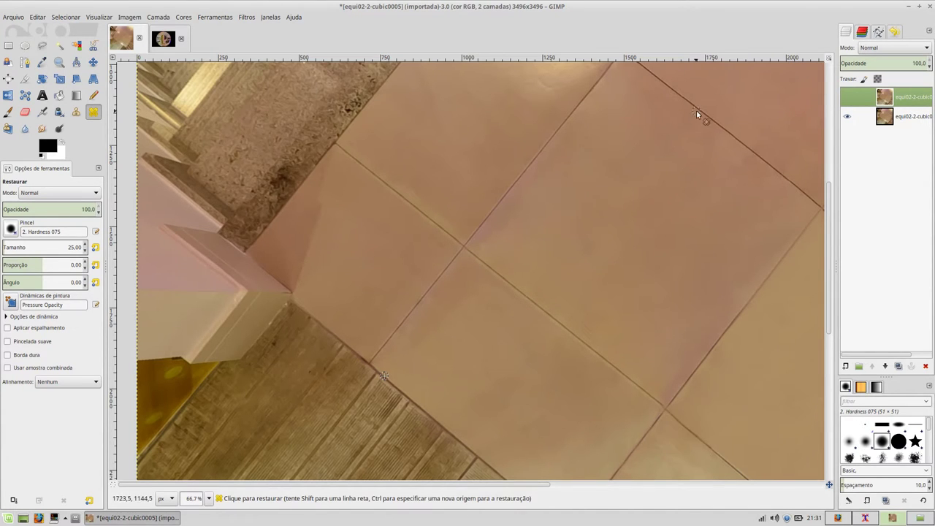
mouse_move(606, 205)
left_mouse_down()
mouse_move(547, 256)
mouse_move(563, 301)
left_mouse_up()
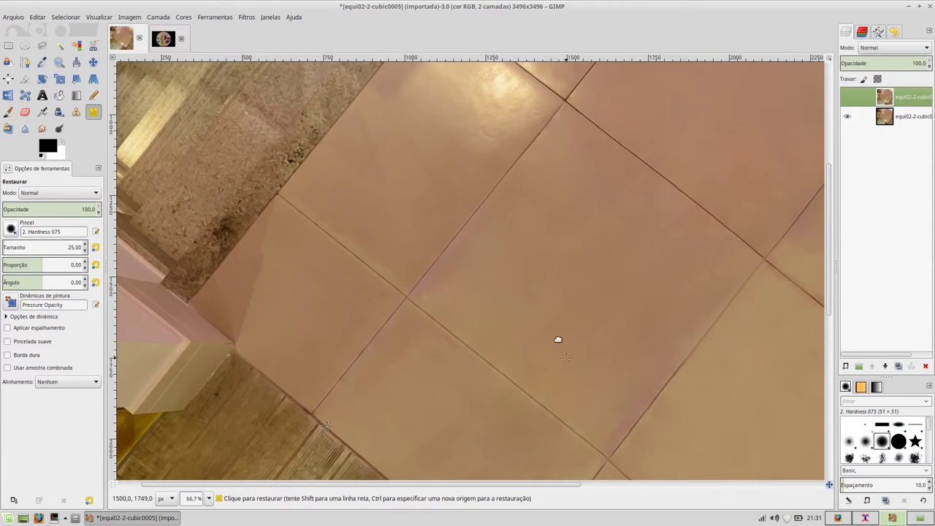
left_click_drag(558, 339, 528, 266)
mouse_move(535, 332)
left_mouse_down()
mouse_move(487, 317)
mouse_move(478, 334)
left_mouse_up()
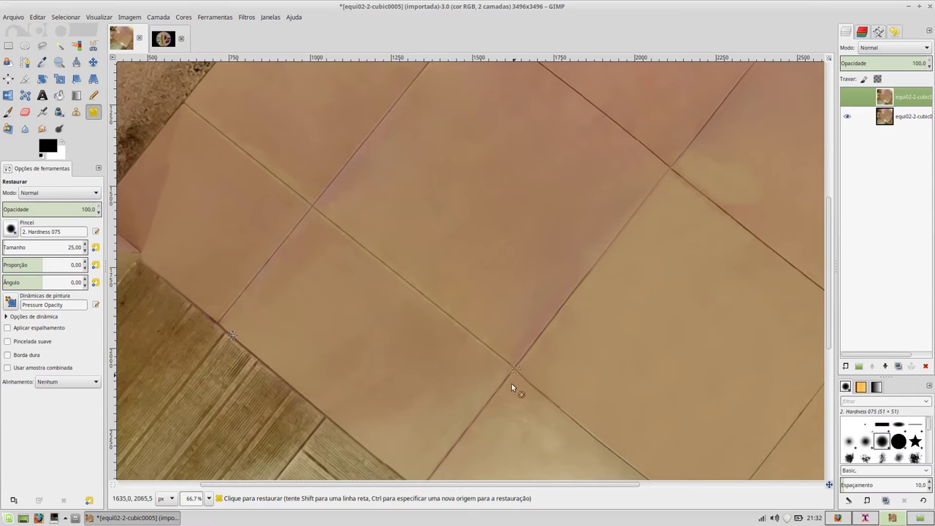
left_click_drag(624, 358, 539, 349)
left_click_drag(348, 303, 480, 293)
scroll(482, 292, "down", 1)
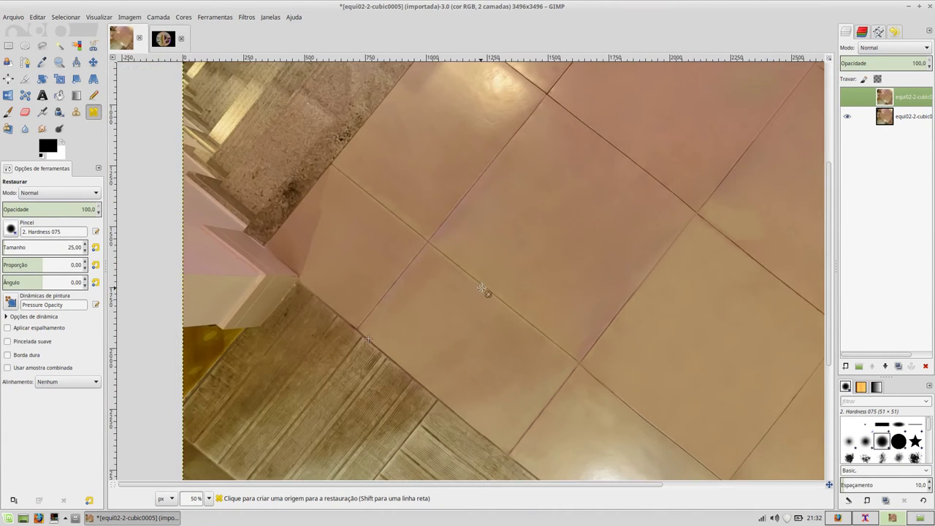
scroll(497, 278, "down", 1)
left_click_drag(443, 228, 466, 257)
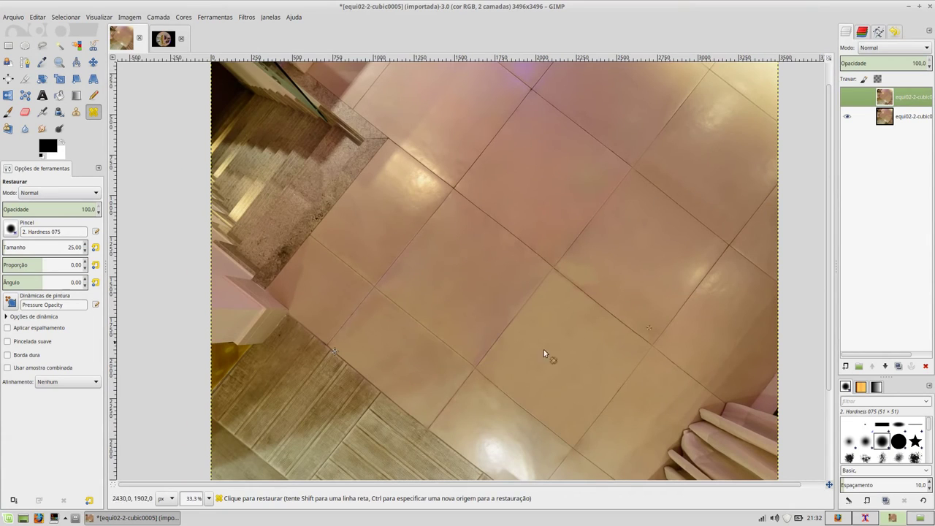